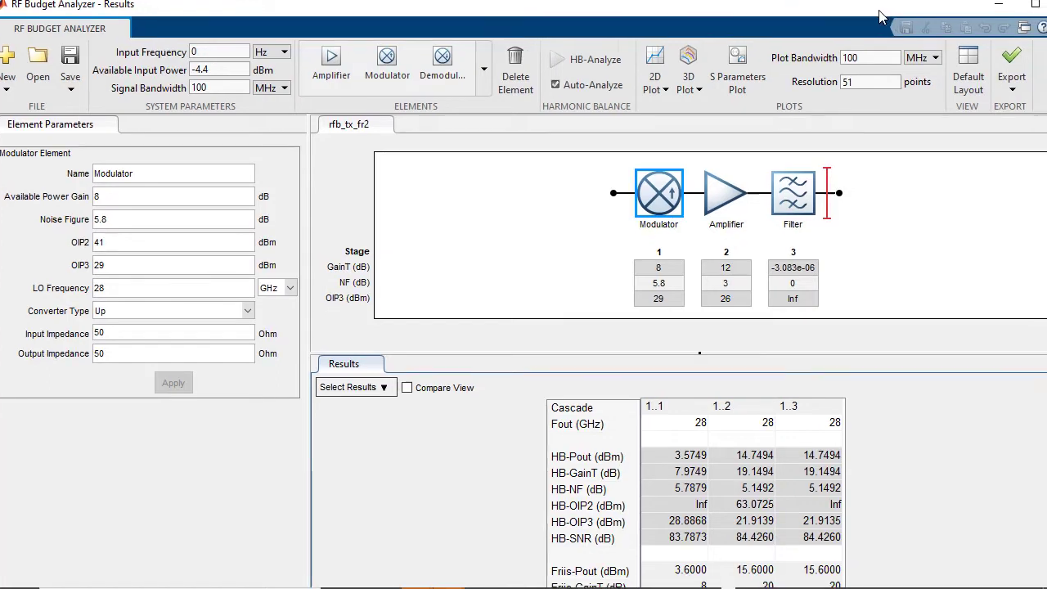
Maximize the analyzer window and review the harmonic balance and Friis results of the rfb_tx_fr2 cascade.
{"action": "left_click_drag", "start_coordinate": [1014, 421], "coordinate": [1009, 462]}
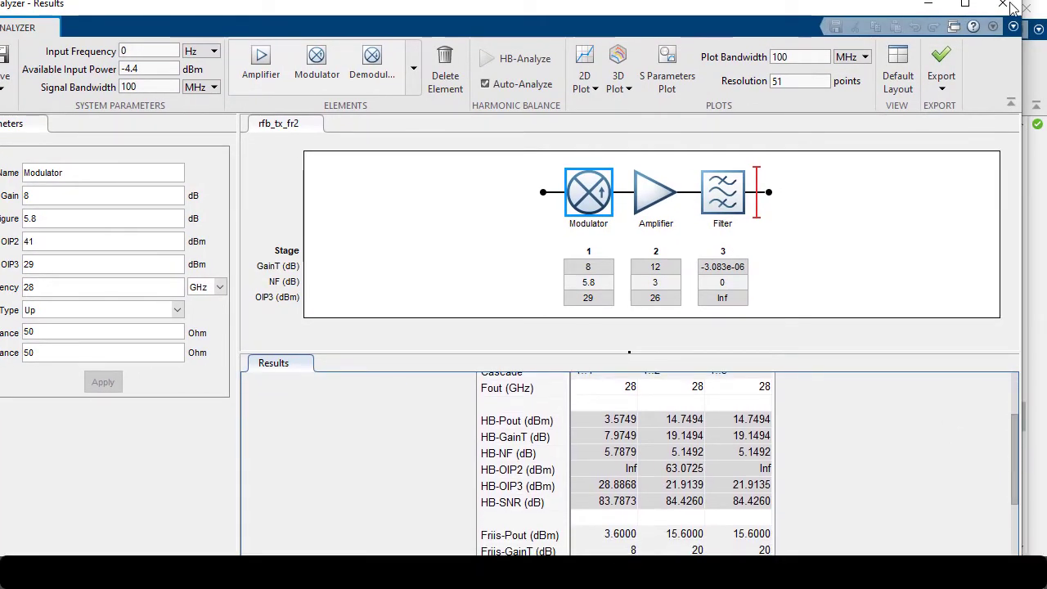
{"action": "left_click", "coordinate": [964, 5]}
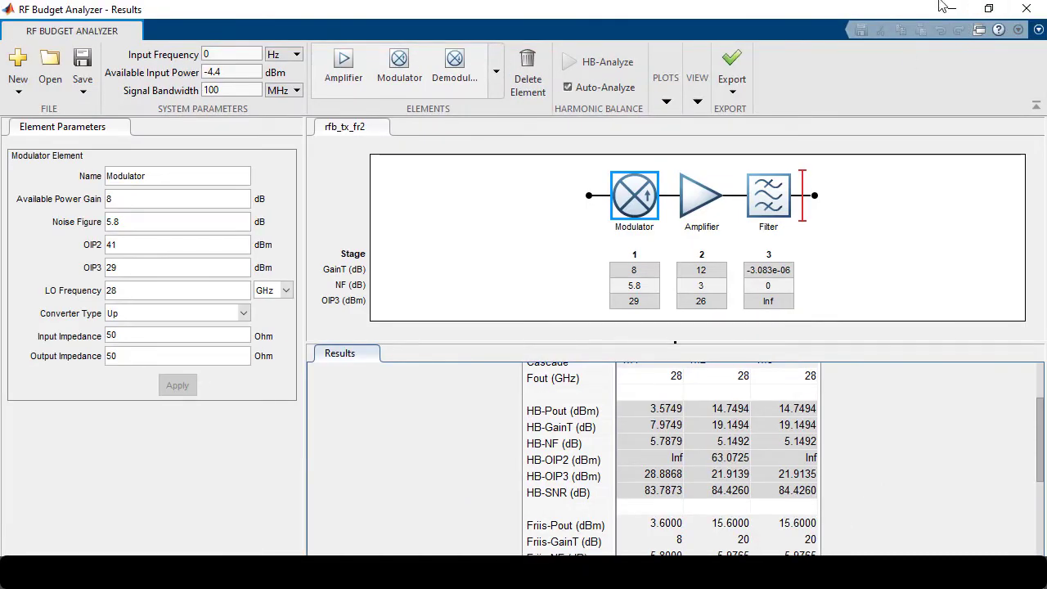
{"action": "left_click_drag", "start_coordinate": [1041, 455], "coordinate": [1027, 420]}
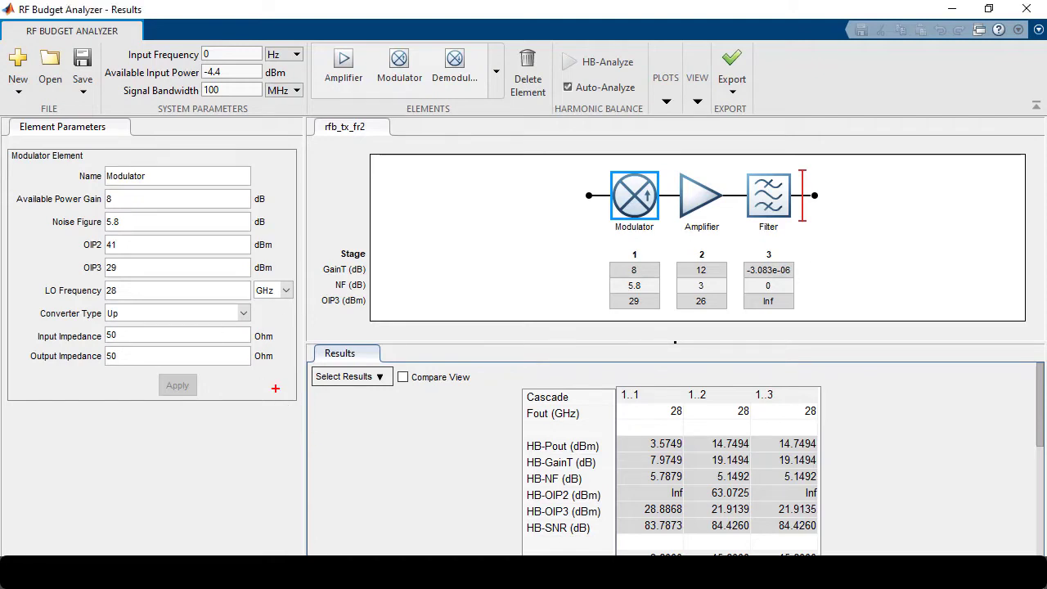
Examine the modulator's power gain, noise figure, OIP2, OIP3, LO frequency and converter type.
{"action": "left_click_drag", "start_coordinate": [294, 411], "coordinate": [1, 114]}
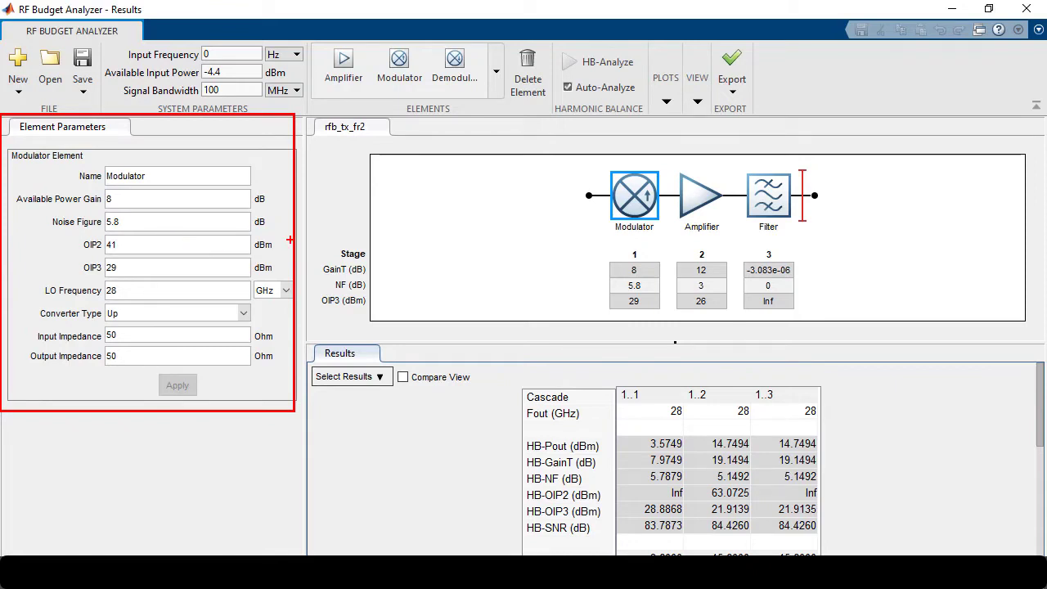
{"action": "left_click", "coordinate": [123, 202]}
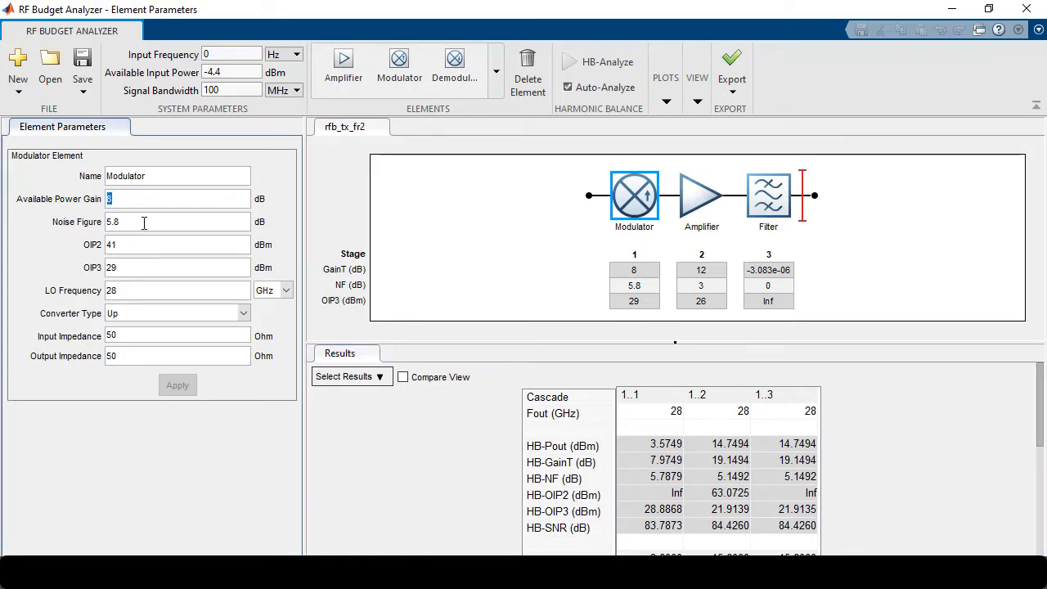
{"action": "key", "text": "Tab"}
{"action": "double_click", "coordinate": [122, 244]}
{"action": "double_click", "coordinate": [123, 268]}
{"action": "left_click", "coordinate": [130, 295]}
{"action": "double_click", "coordinate": [129, 294]}
{"action": "left_click", "coordinate": [243, 314]}
{"action": "left_click", "coordinate": [243, 315]}
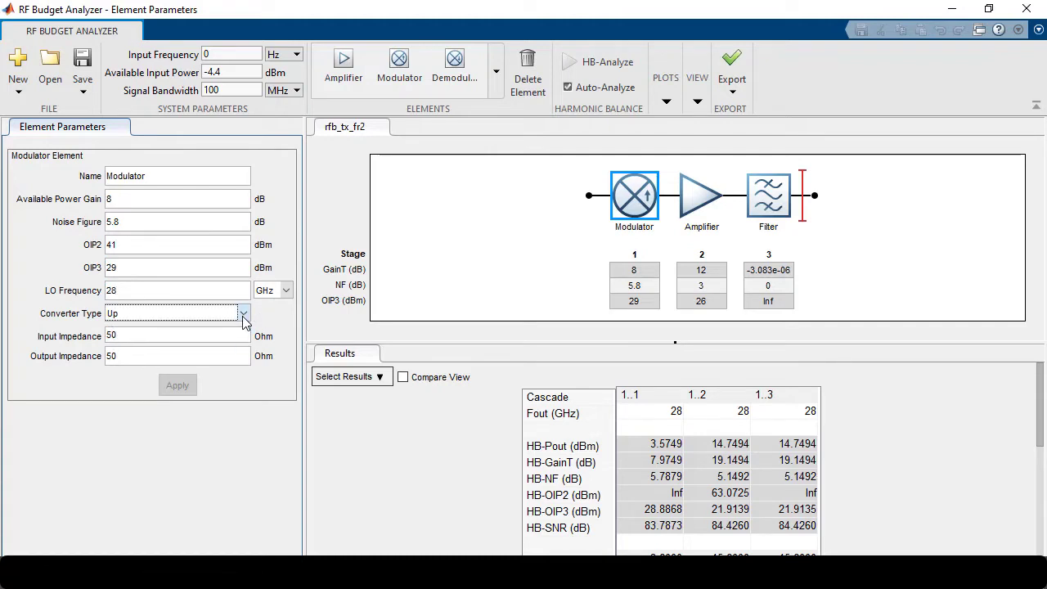
Examine the parameters of the amplifier and filter elements, including the available filter types.
{"action": "left_click", "coordinate": [687, 198]}
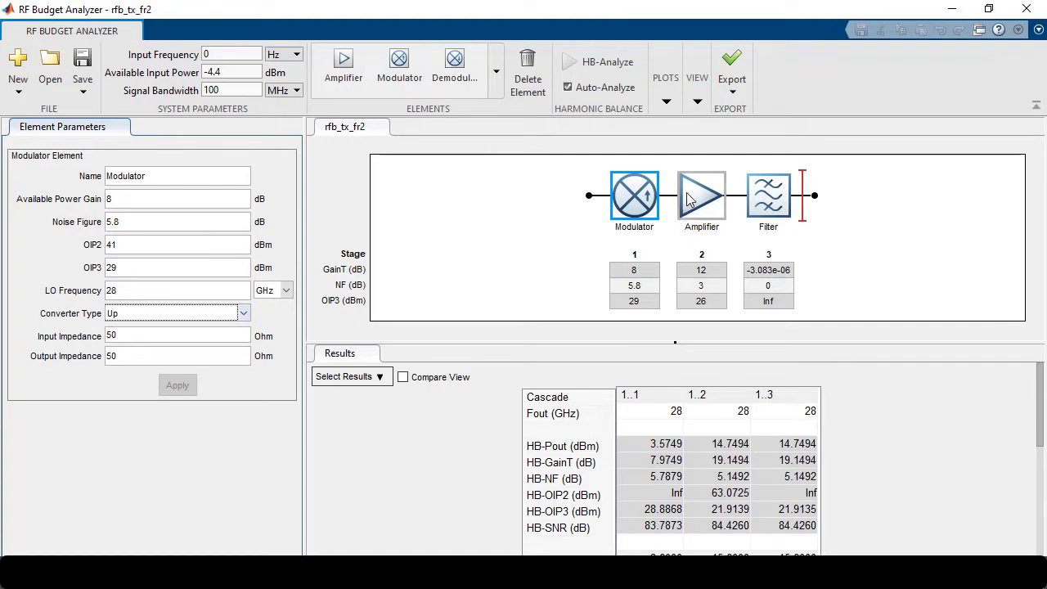
{"action": "left_click", "coordinate": [125, 203]}
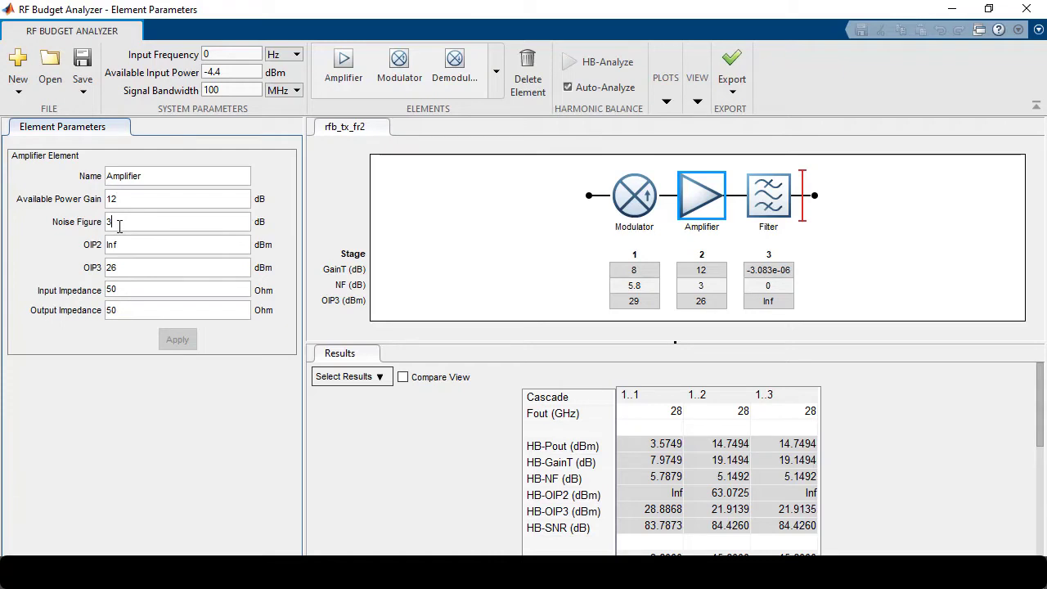
{"action": "left_click", "coordinate": [134, 267]}
{"action": "left_click", "coordinate": [785, 194]}
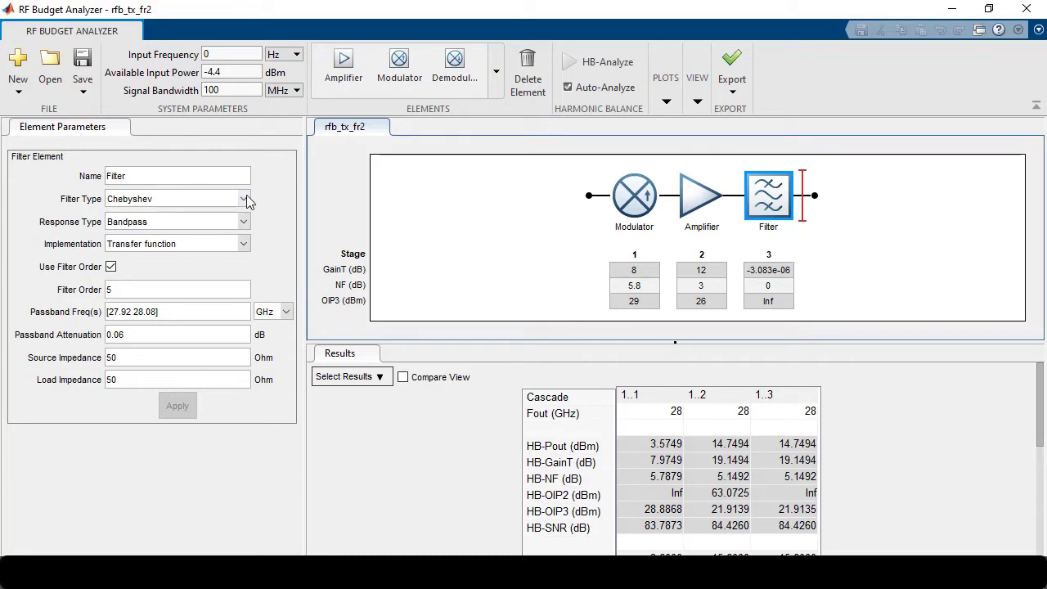
{"action": "left_click", "coordinate": [245, 201]}
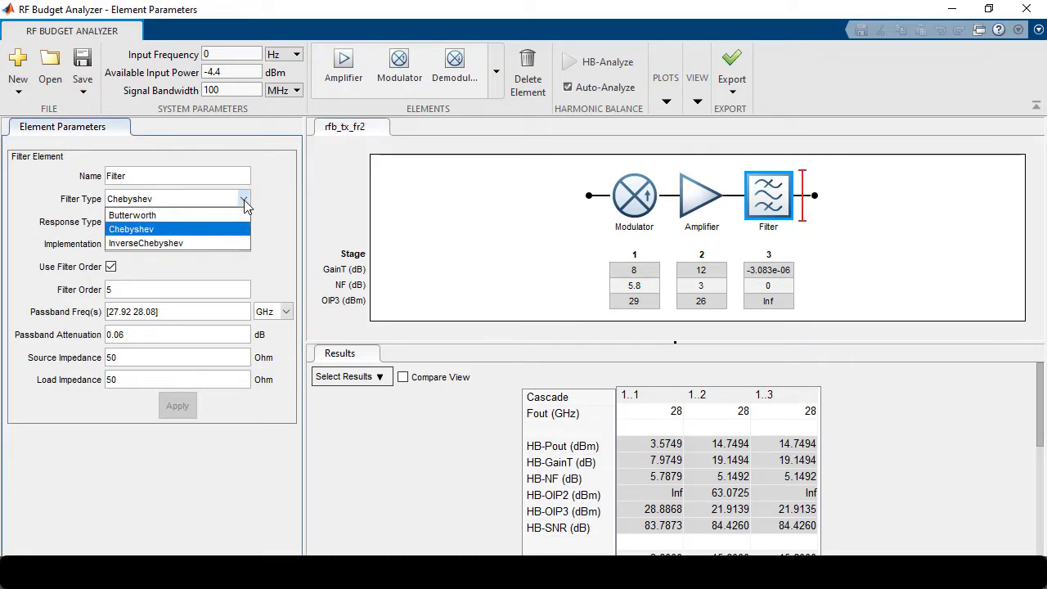
{"action": "left_click", "coordinate": [245, 203]}
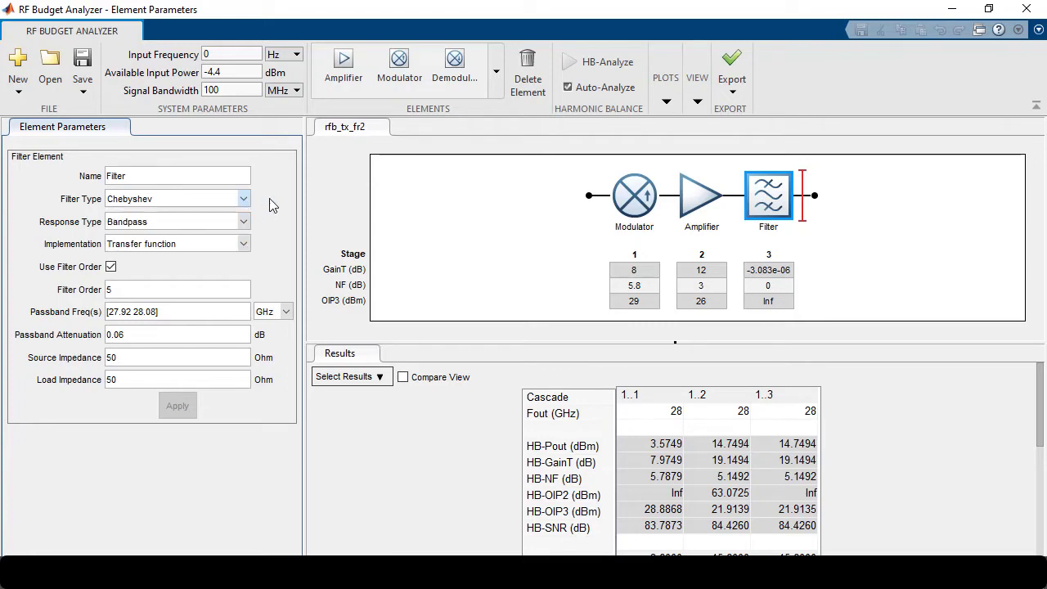
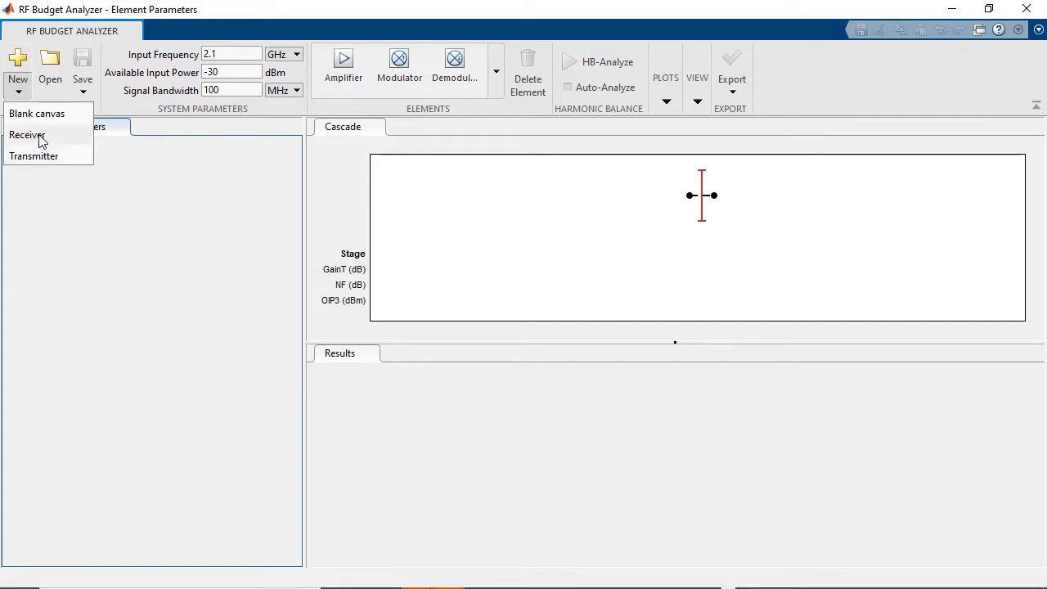
Create a new cascade from the Receiver template and review the parameters of each of its elements.
{"action": "left_click", "coordinate": [27, 135]}
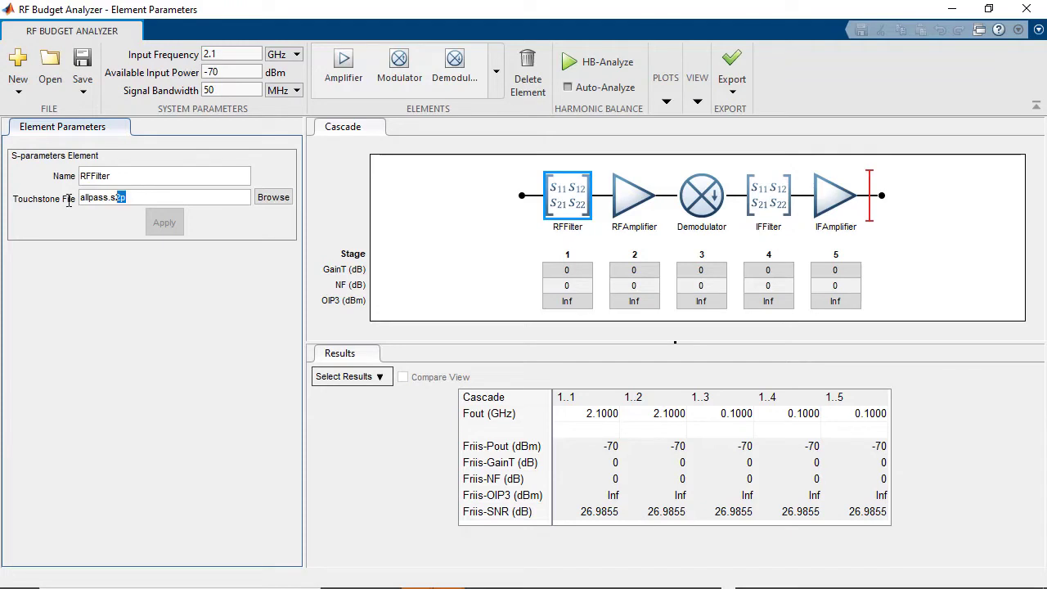
{"action": "double_click", "coordinate": [138, 197]}
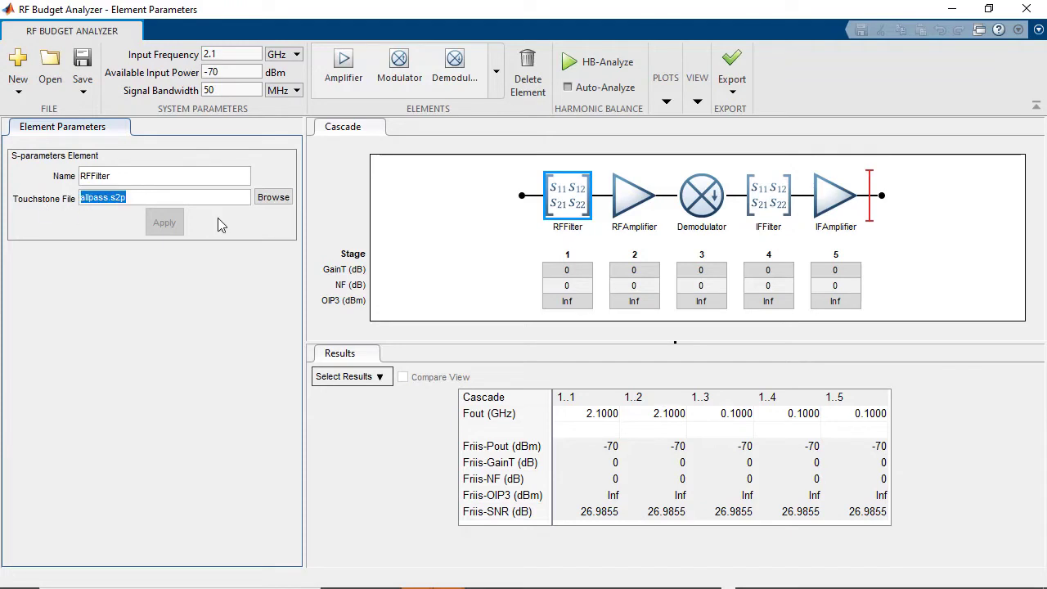
{"action": "left_click", "coordinate": [641, 205]}
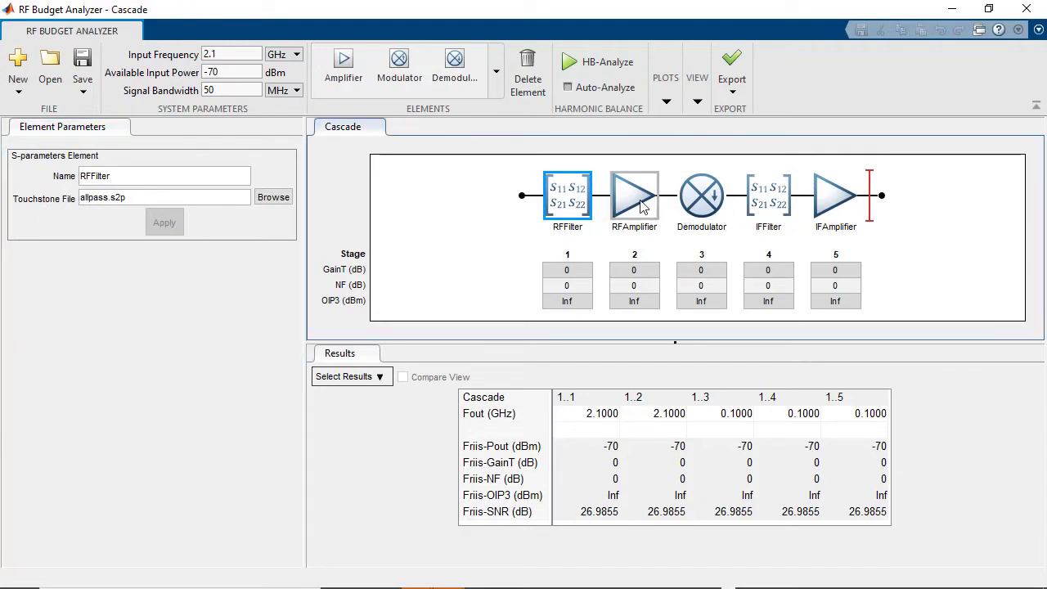
{"action": "left_click", "coordinate": [705, 202]}
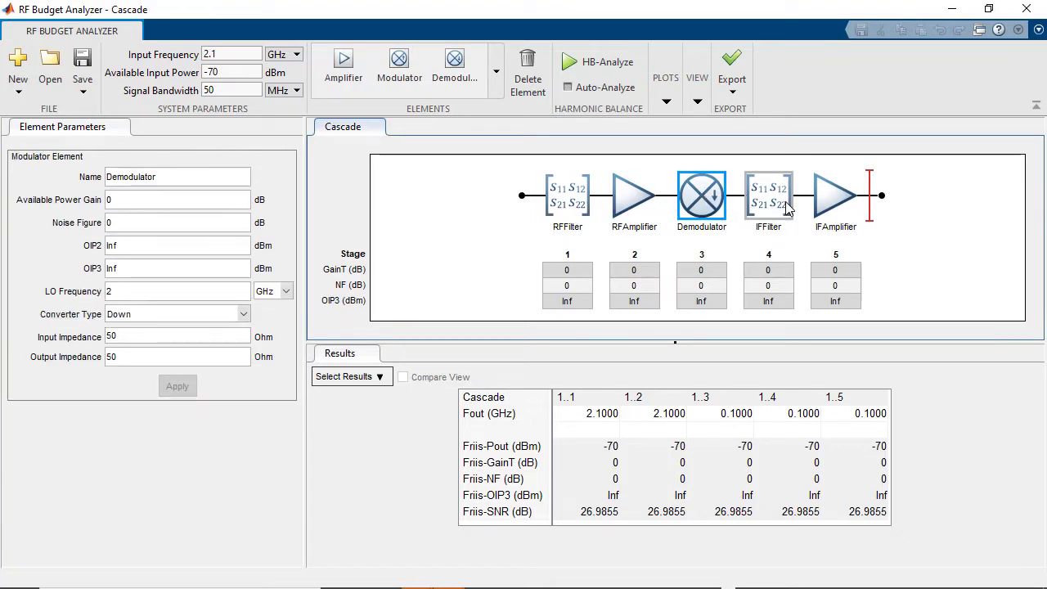
{"action": "left_click", "coordinate": [784, 201]}
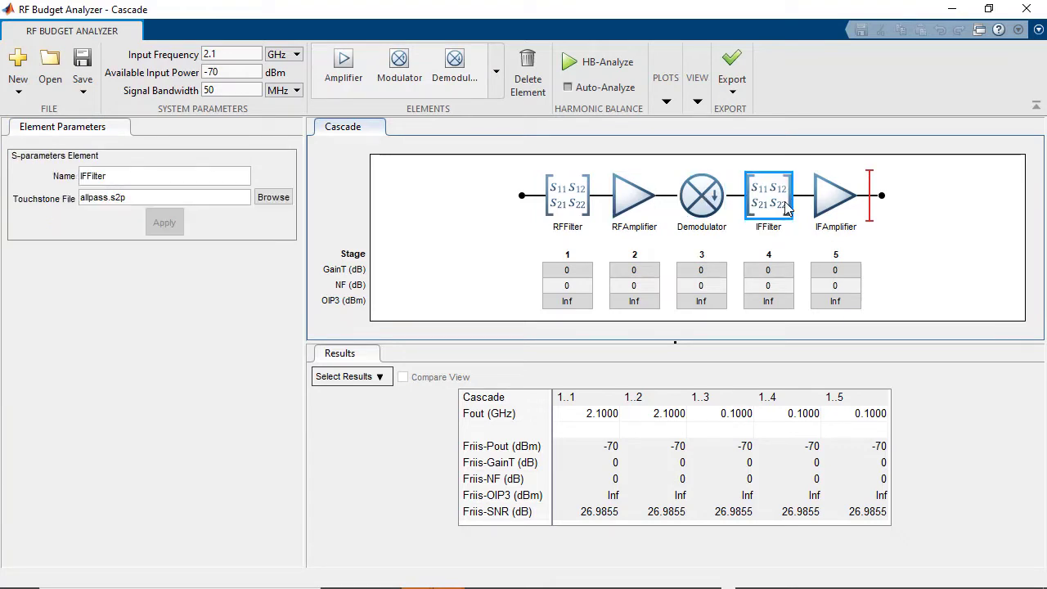
{"action": "left_click", "coordinate": [835, 200]}
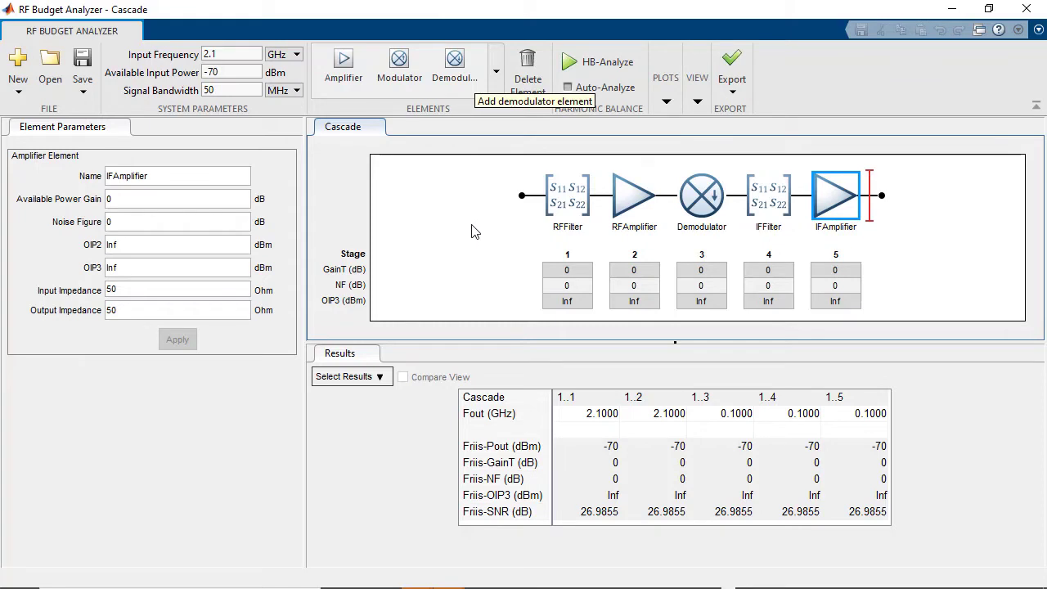
Add a filter element and an amplifier element after the IFAmplifier at the end of the receiver cascade.
{"action": "left_click", "coordinate": [498, 69]}
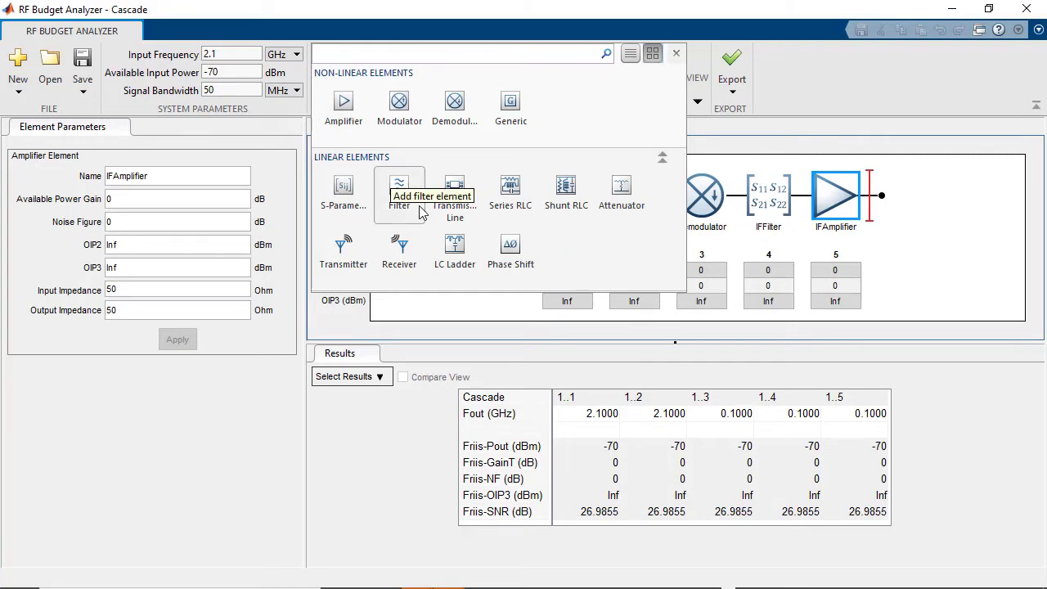
{"action": "left_click", "coordinate": [400, 188]}
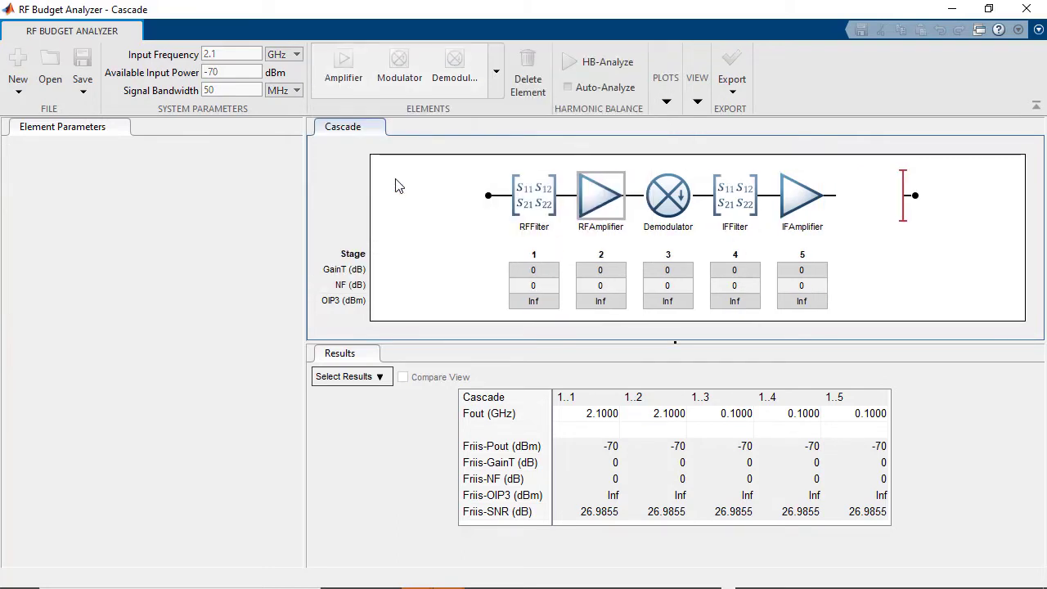
{"action": "left_click", "coordinate": [496, 71]}
{"action": "left_click", "coordinate": [343, 106]}
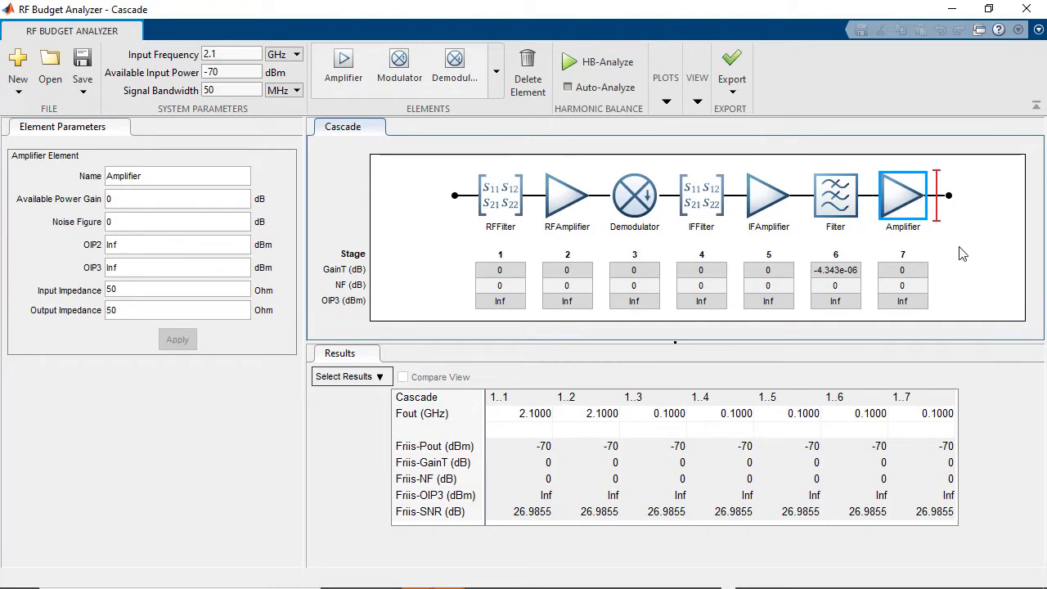
Delete the amplifier and filter elements added after the IFAmplifier.
{"action": "left_click", "coordinate": [528, 66]}
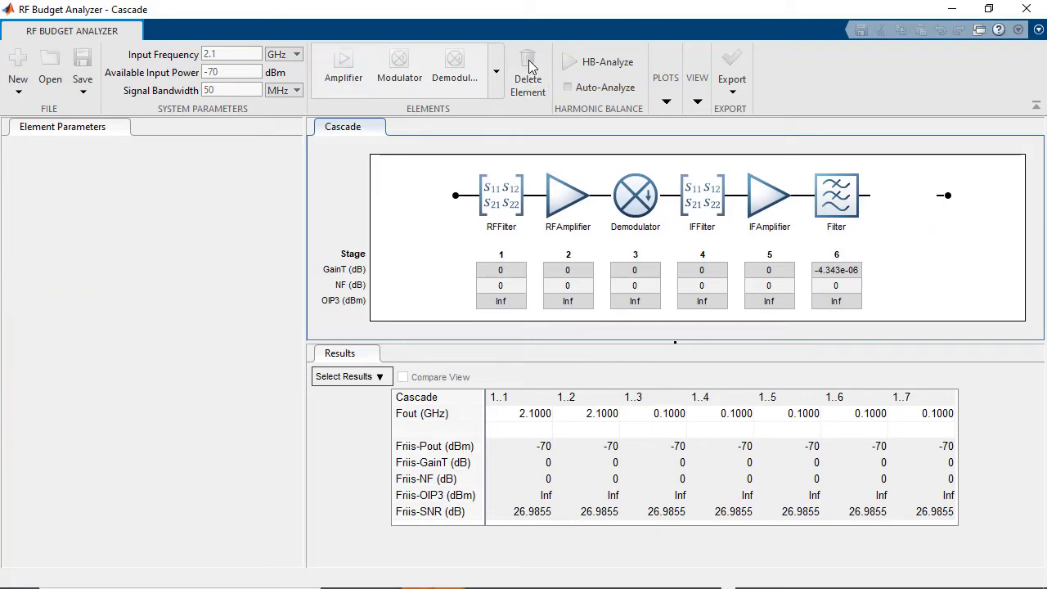
{"action": "left_click", "coordinate": [529, 66]}
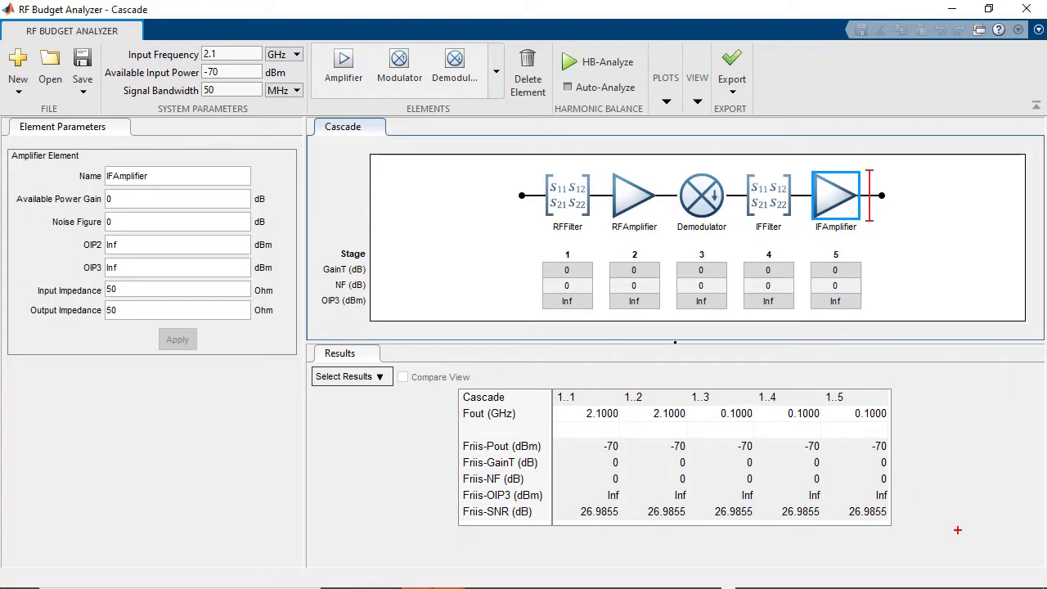
{"action": "mouse_move", "coordinate": [913, 539]}
{"action": "left_mouse_down"}
{"action": "mouse_move", "coordinate": [484, 409]}
{"action": "mouse_move", "coordinate": [440, 373]}
{"action": "left_mouse_up"}
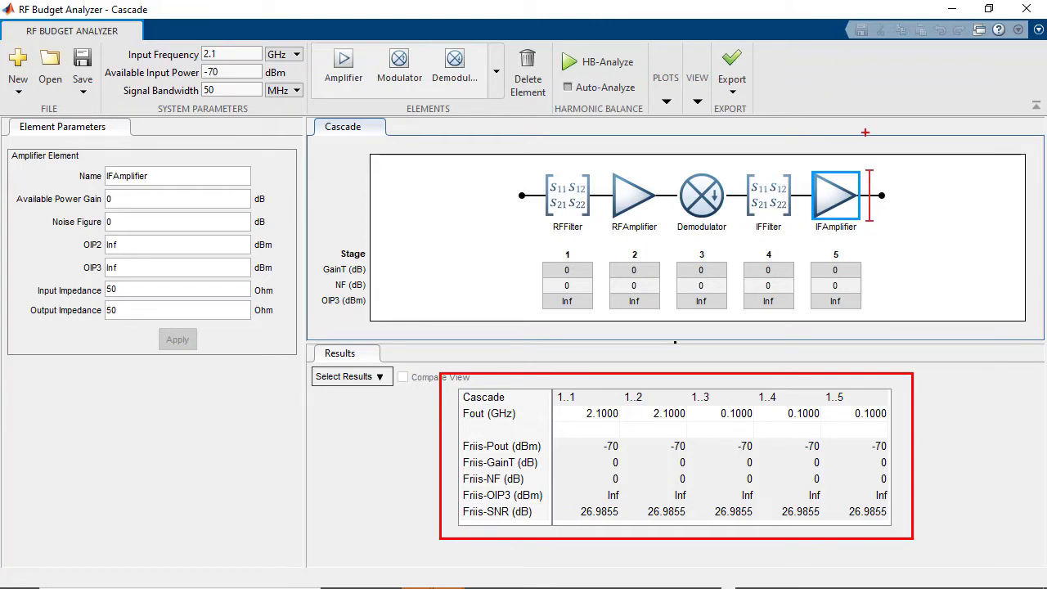
Create a 2D plot of the receiver cascade's noise figure.
{"action": "left_click", "coordinate": [697, 102]}
{"action": "left_click", "coordinate": [666, 102]}
{"action": "left_click", "coordinate": [667, 102]}
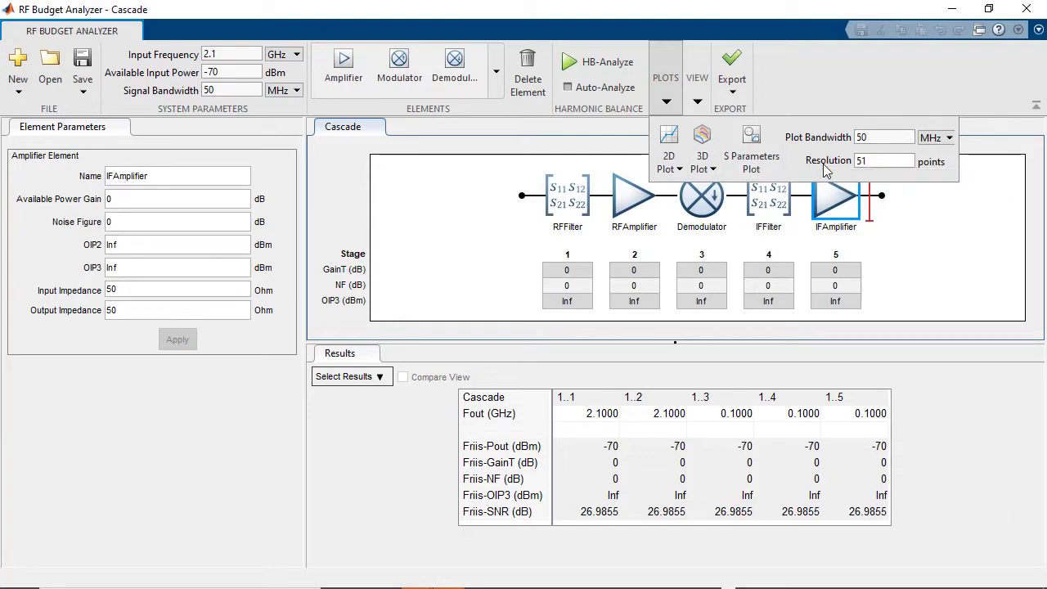
{"action": "left_click", "coordinate": [678, 169]}
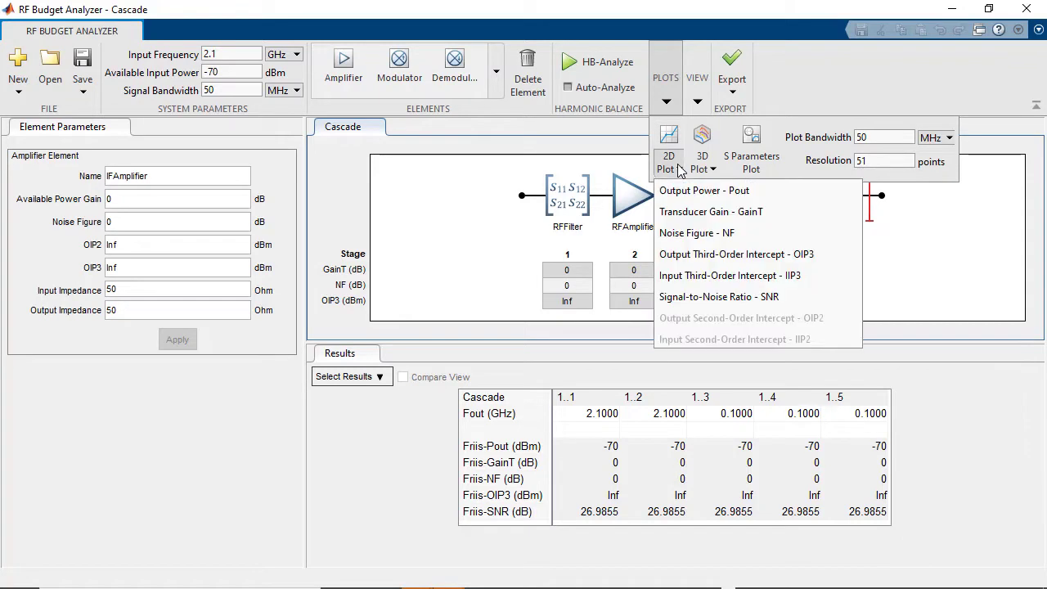
{"action": "left_click", "coordinate": [693, 233]}
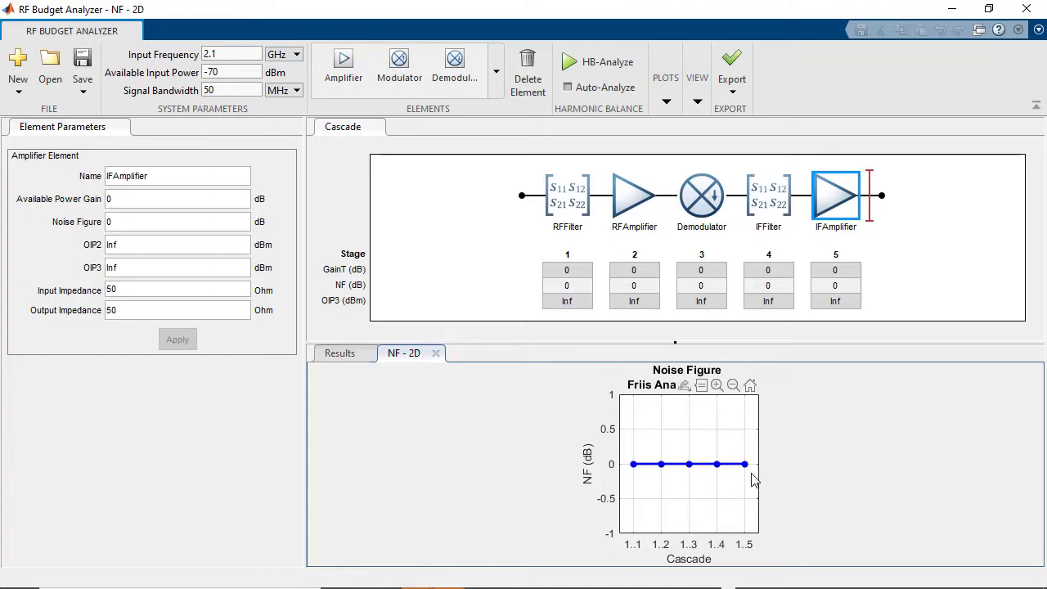
Create a 3D plot of the cascade's transducer gain and rotate it to inspect it from different angles.
{"action": "left_click", "coordinate": [665, 102]}
{"action": "left_click", "coordinate": [708, 172]}
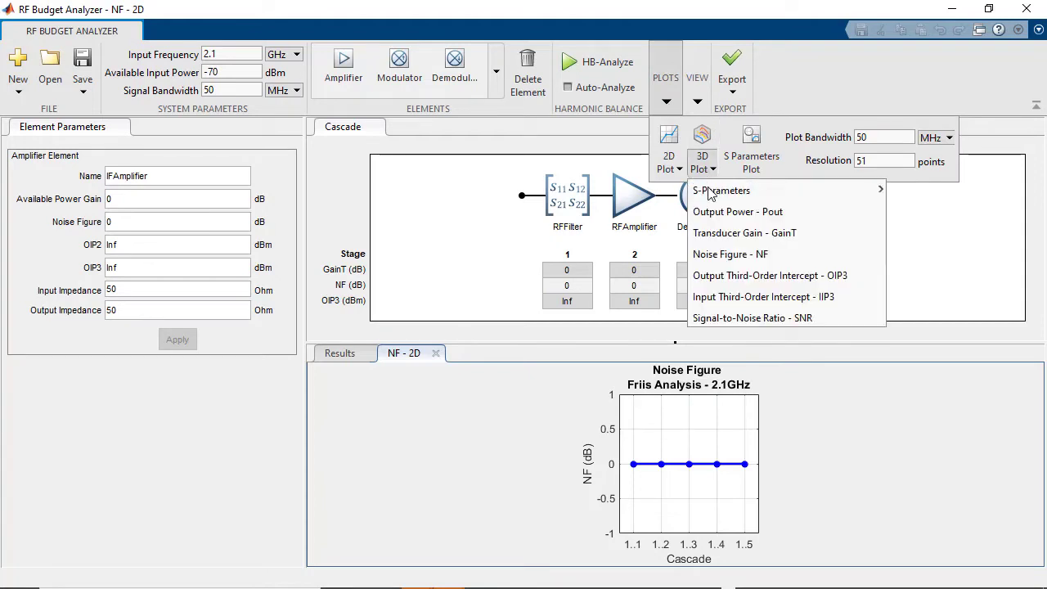
{"action": "left_click", "coordinate": [724, 234]}
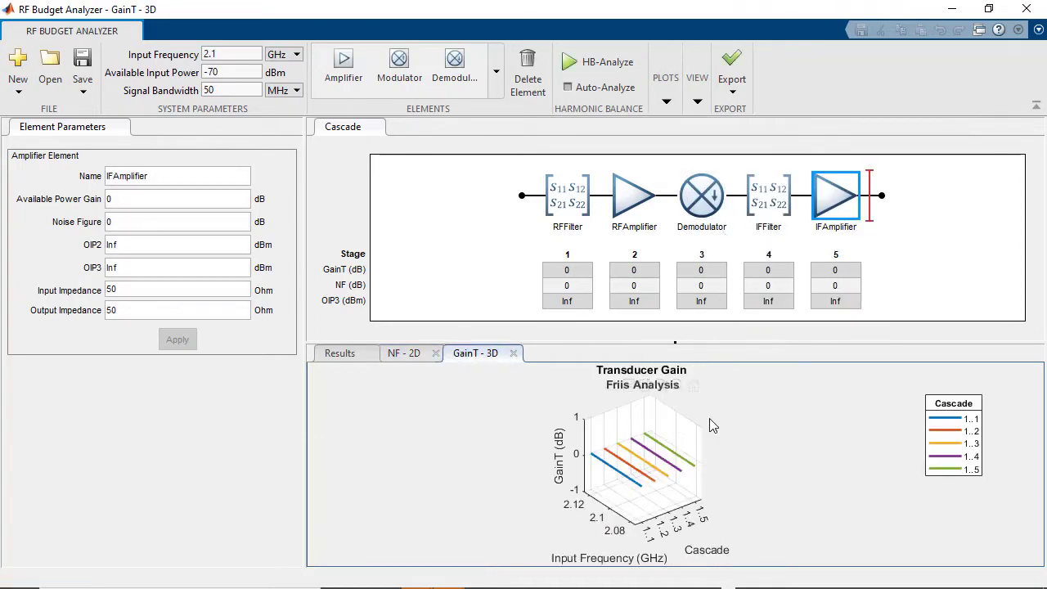
{"action": "left_click", "coordinate": [645, 385]}
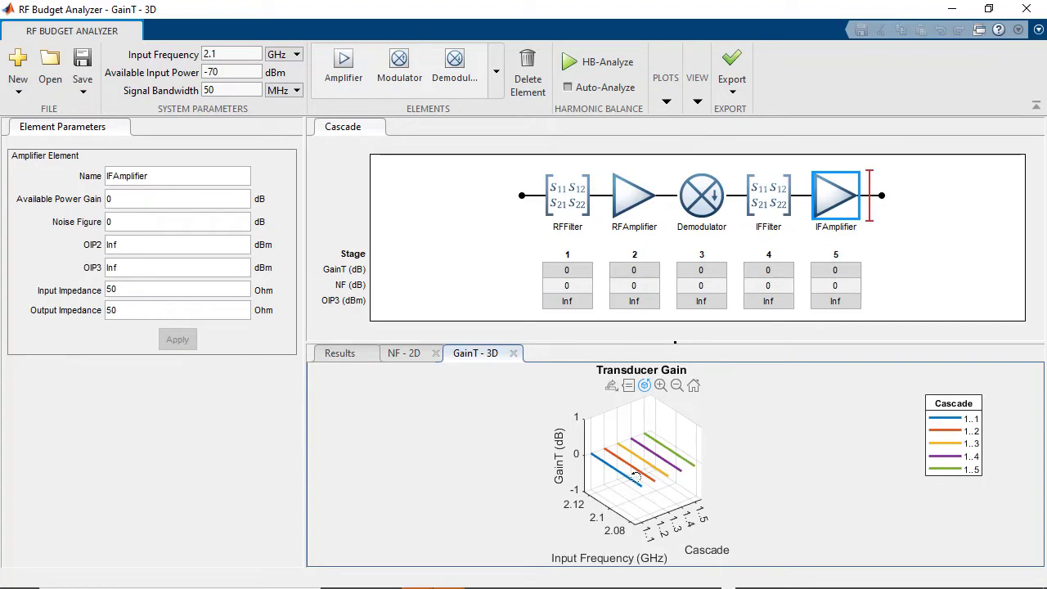
{"action": "left_click_drag", "start_coordinate": [631, 478], "coordinate": [655, 470]}
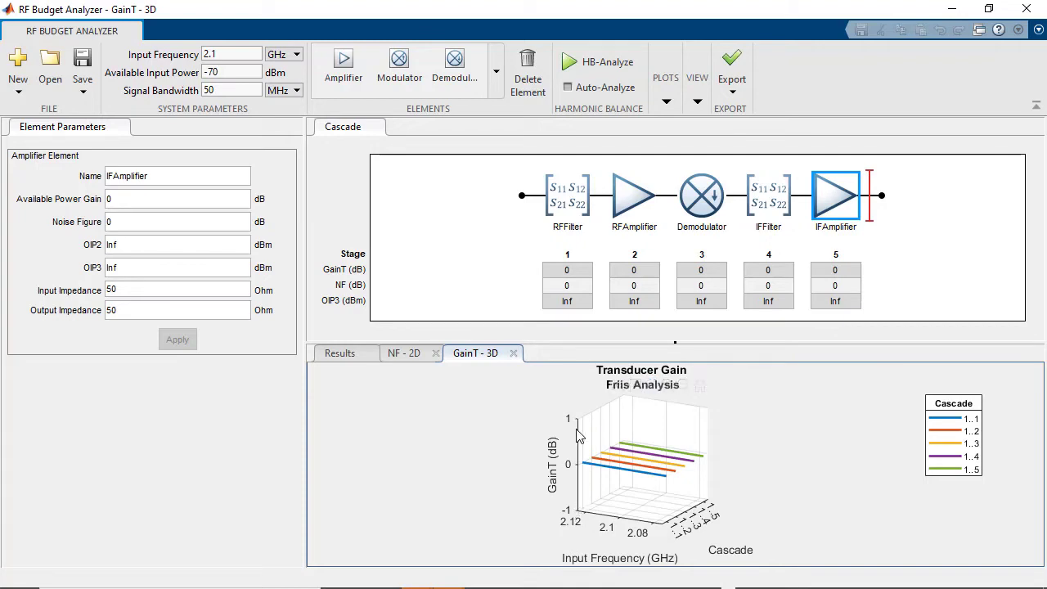
{"action": "left_click_drag", "start_coordinate": [669, 469], "coordinate": [635, 483]}
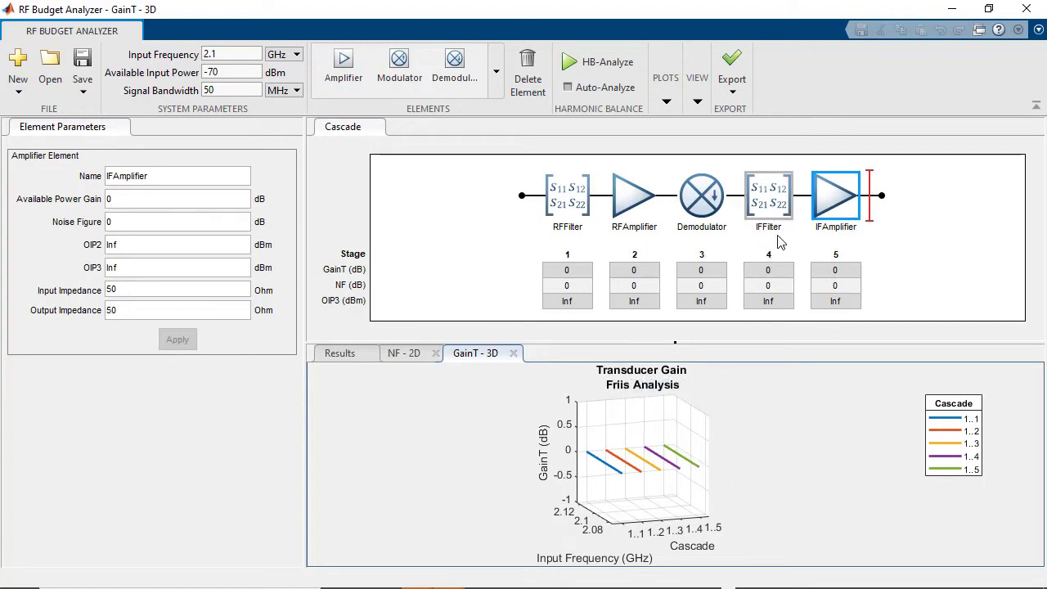
Plot the receiver cascade's S-parameters, and switch to the RF Toolbox examples in the Help documentation.
{"action": "left_click", "coordinate": [667, 106]}
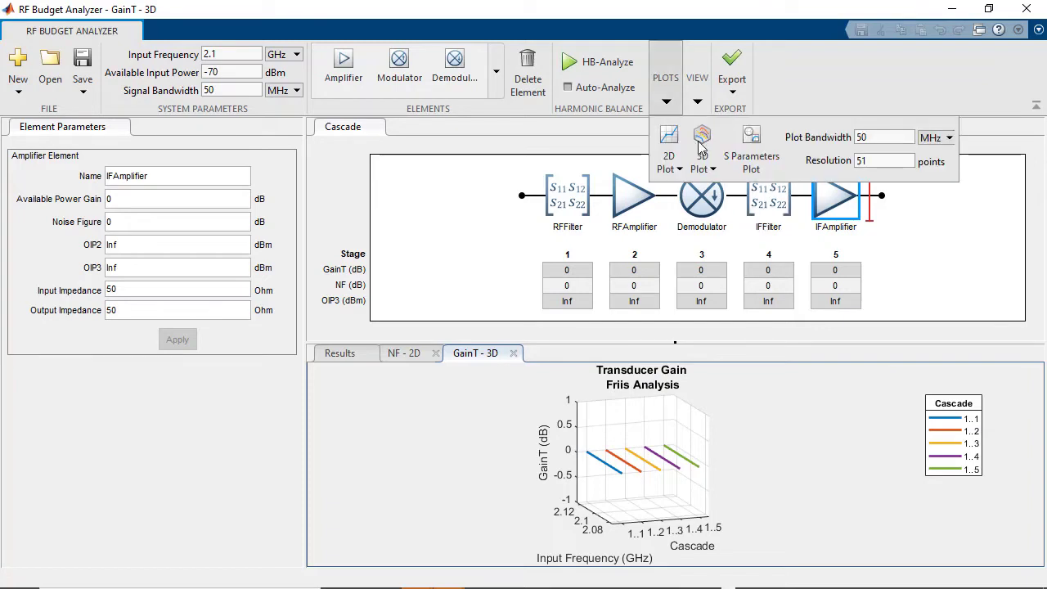
{"action": "left_click", "coordinate": [754, 156]}
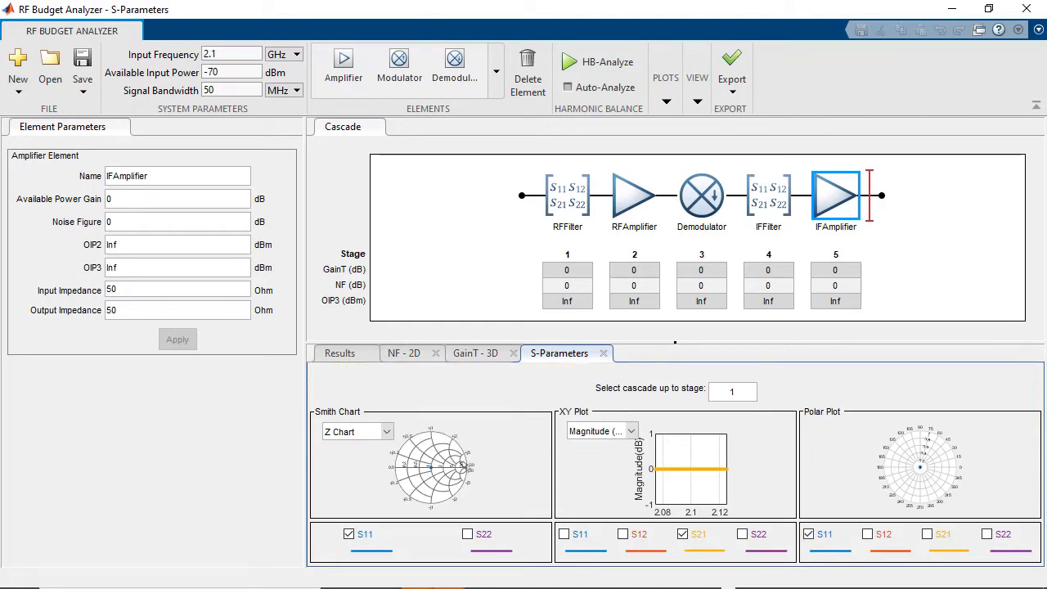
{"action": "key", "text": "alt+Tab"}
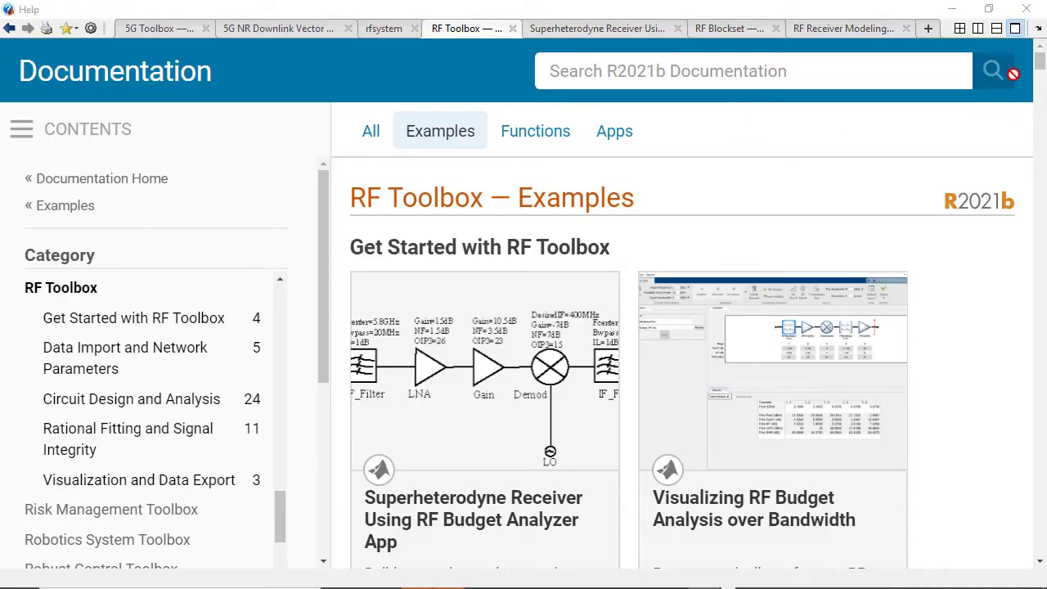
Find the Superheterodyne Receiver Using RF Budget Analyzer App entry among the Get Started with RF Toolbox examples.
{"action": "left_click_drag", "start_coordinate": [1040, 62], "coordinate": [1041, 70]}
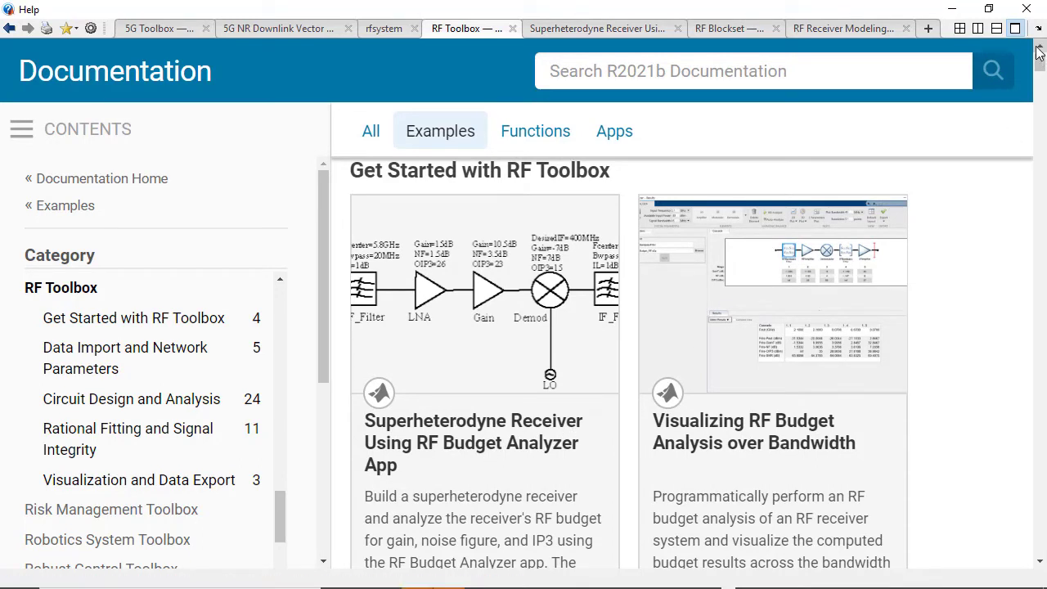
{"action": "left_click_drag", "start_coordinate": [1040, 59], "coordinate": [1040, 65]}
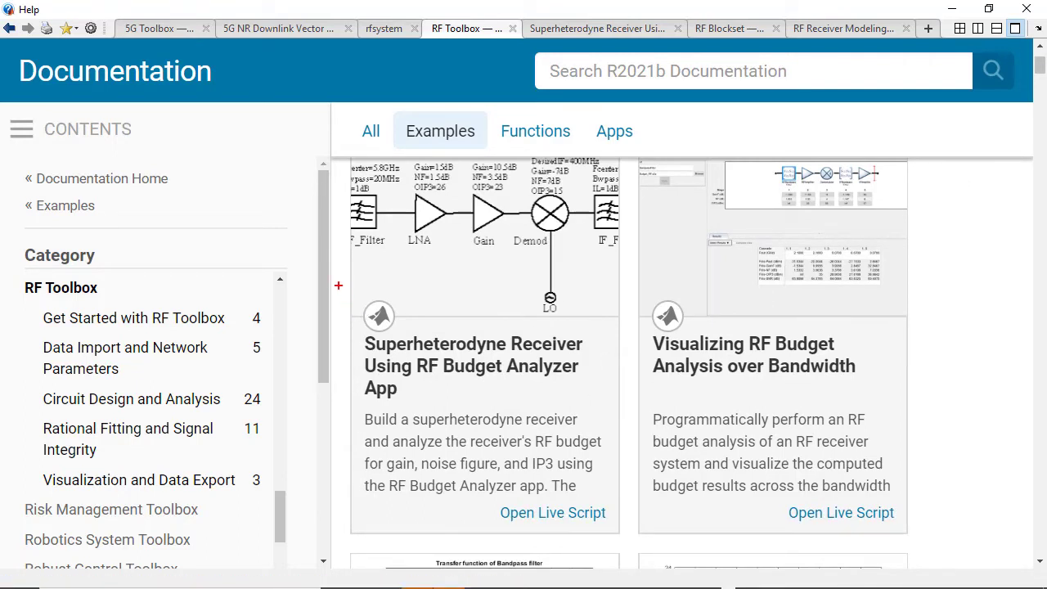
{"action": "mouse_move", "coordinate": [335, 286]}
{"action": "left_mouse_down"}
{"action": "mouse_move", "coordinate": [551, 519]}
{"action": "mouse_move", "coordinate": [626, 542]}
{"action": "left_mouse_up"}
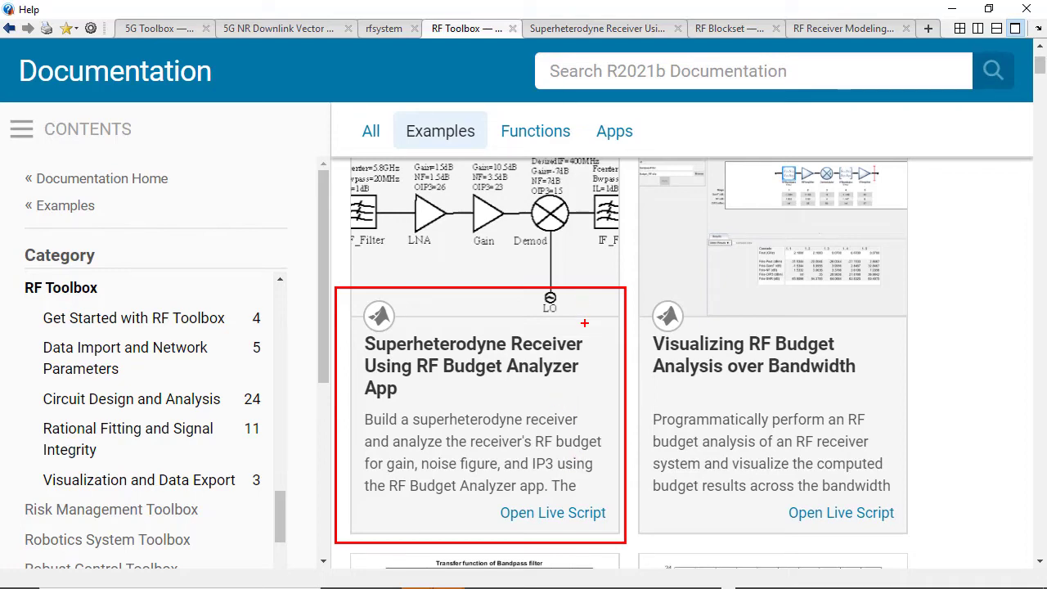
Open the superheterodyne receiver example page and review its system architecture, element-building code and transducer gain plots.
{"action": "left_click", "coordinate": [589, 28]}
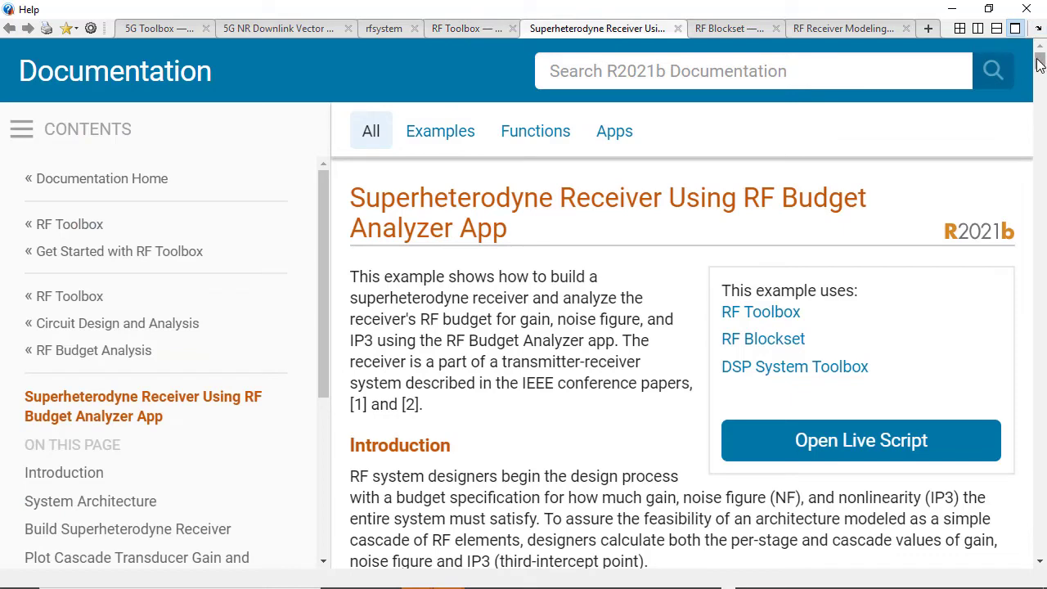
{"action": "left_click_drag", "start_coordinate": [1039, 65], "coordinate": [1039, 85]}
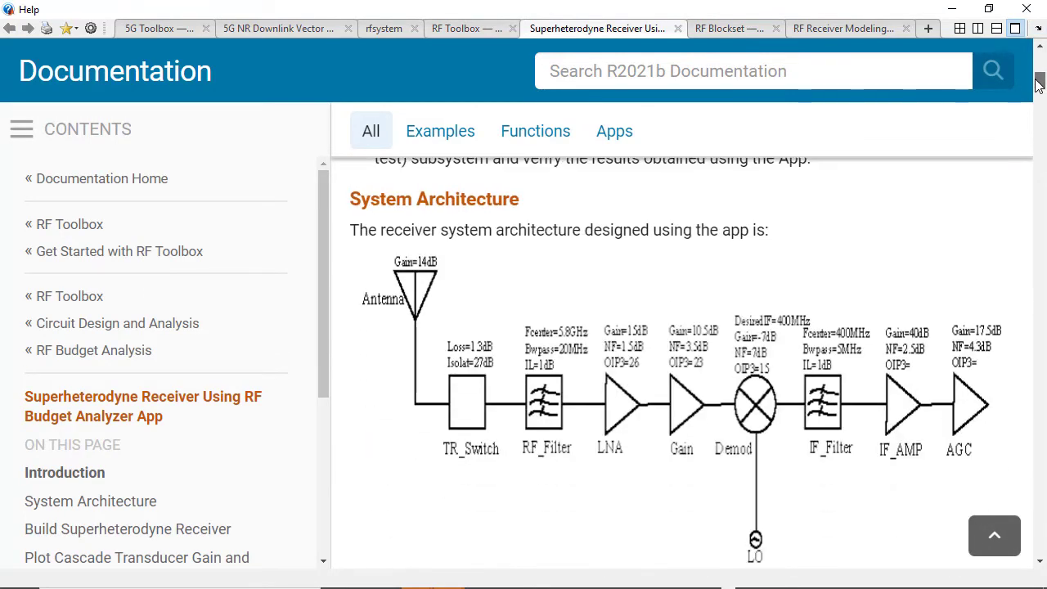
{"action": "left_click_drag", "start_coordinate": [1039, 85], "coordinate": [1039, 106]}
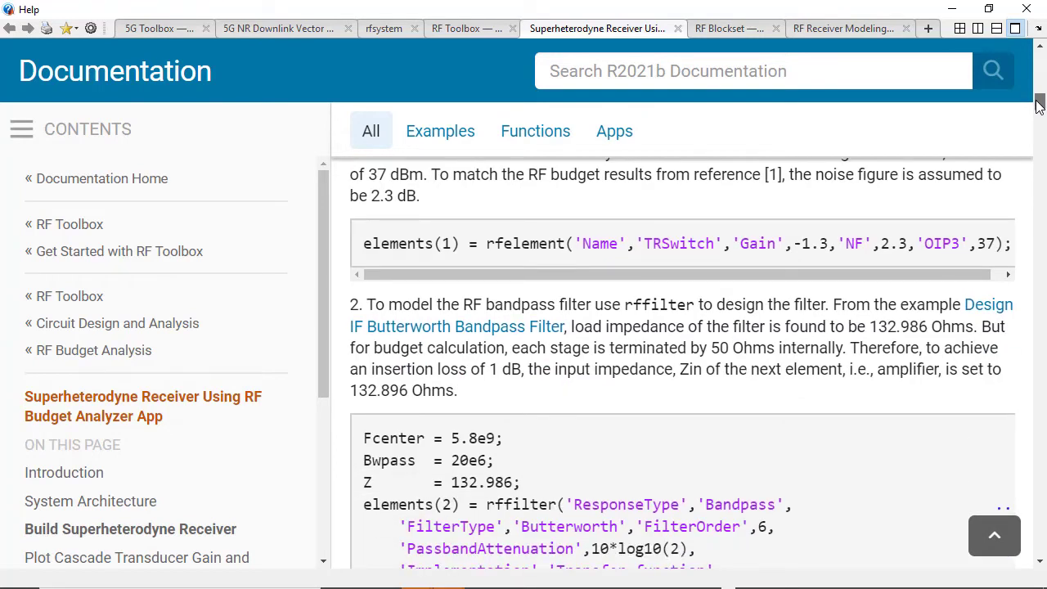
{"action": "left_click_drag", "start_coordinate": [1038, 105], "coordinate": [1038, 113]}
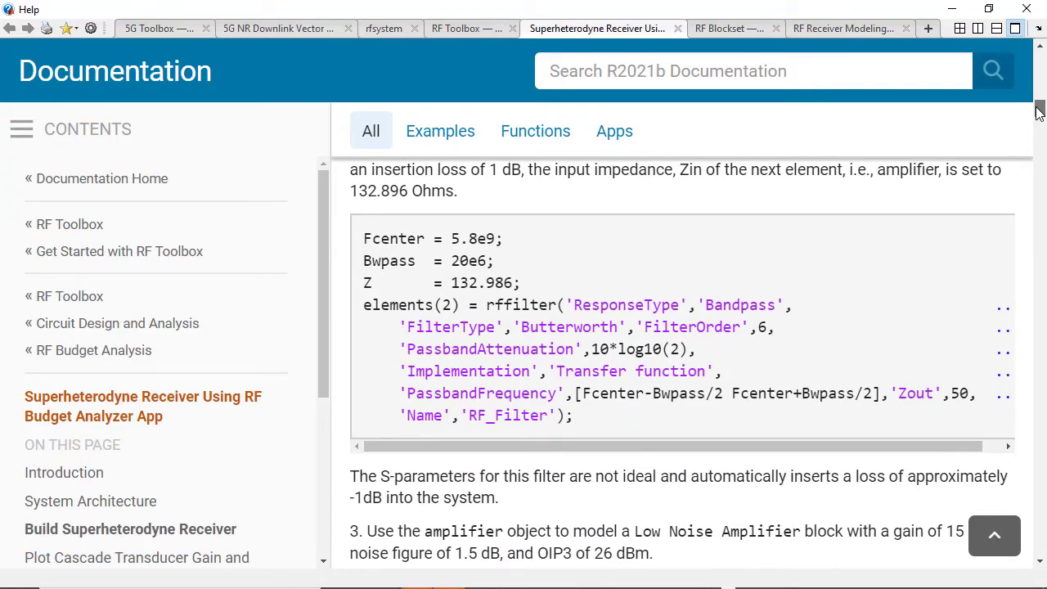
{"action": "left_click_drag", "start_coordinate": [1039, 113], "coordinate": [1041, 211]}
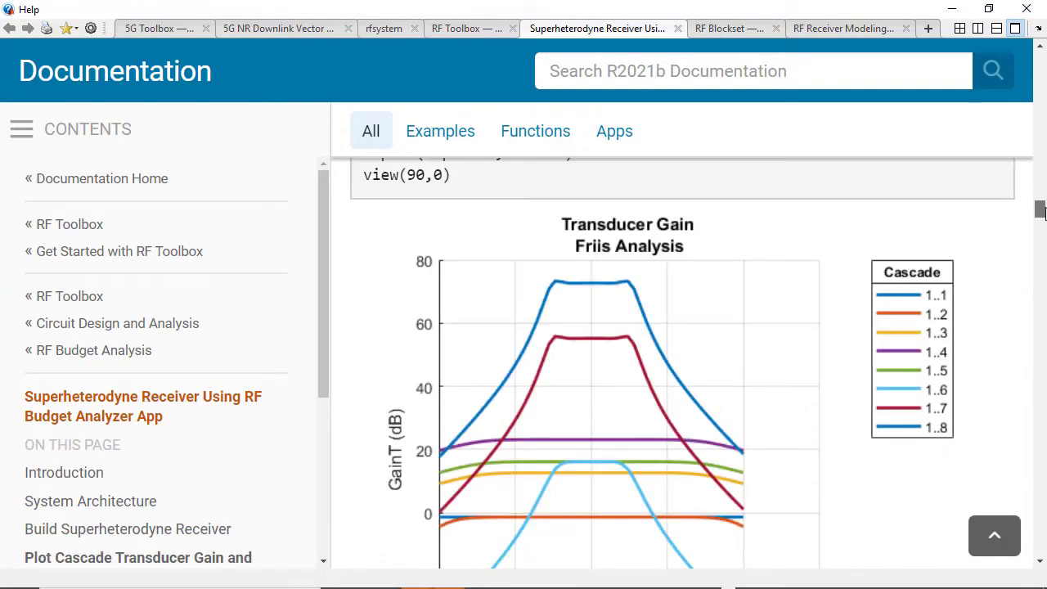
{"action": "left_click_drag", "start_coordinate": [1040, 211], "coordinate": [1038, 297]}
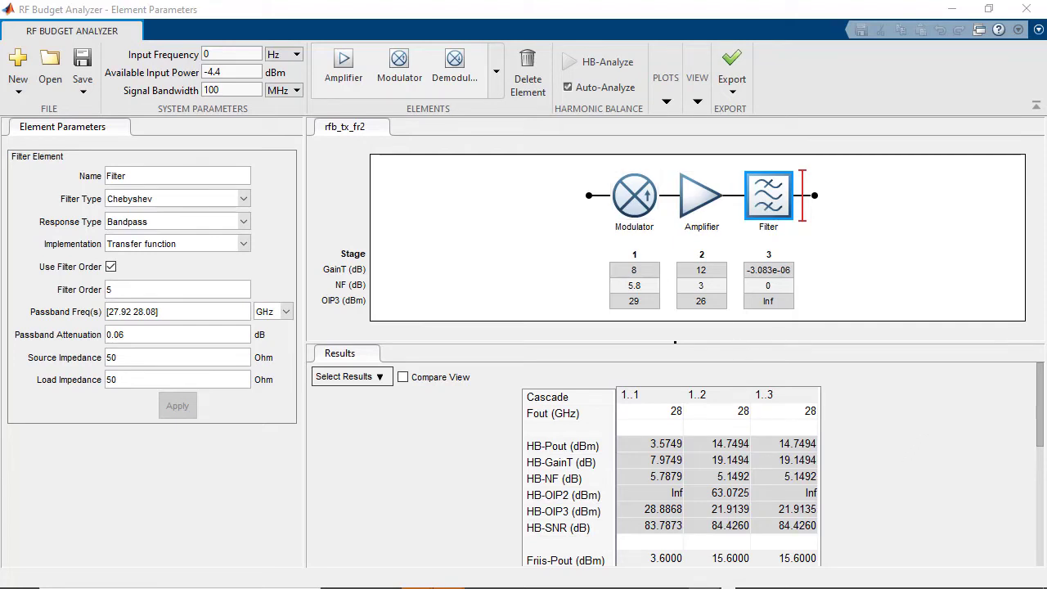
Examine the Friis results of the rfb_tx_fr2 transmitter cascade together with its available input power setting.
{"action": "left_click", "coordinate": [1040, 396]}
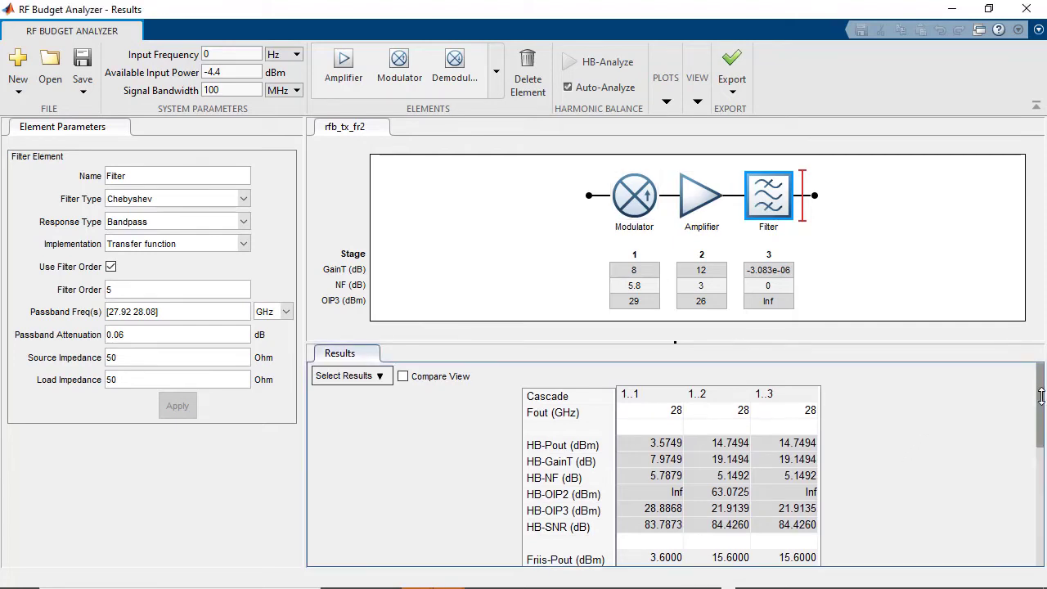
{"action": "left_click_drag", "start_coordinate": [1040, 396], "coordinate": [1042, 484]}
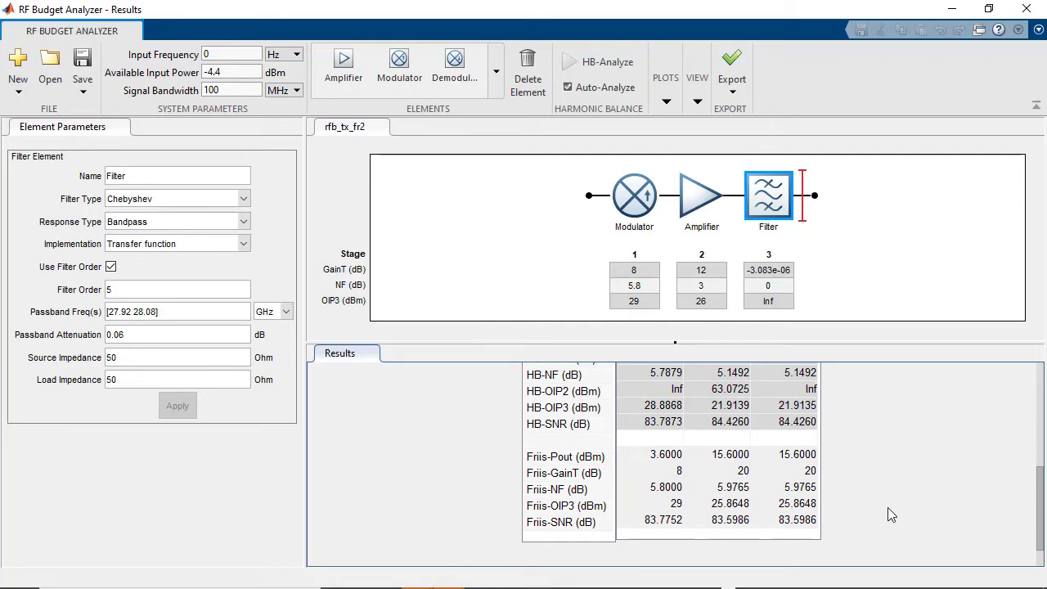
{"action": "mouse_move", "coordinate": [848, 539]}
{"action": "left_mouse_down"}
{"action": "mouse_move", "coordinate": [689, 479]}
{"action": "mouse_move", "coordinate": [491, 446]}
{"action": "mouse_move", "coordinate": [500, 442]}
{"action": "left_mouse_up"}
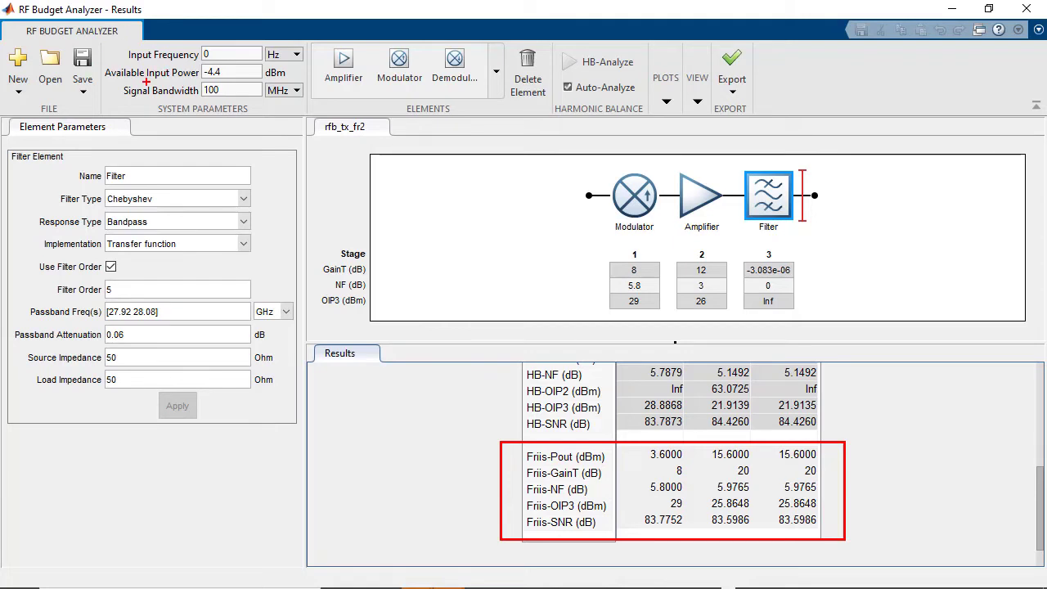
{"action": "mouse_move", "coordinate": [104, 62]}
{"action": "left_mouse_down"}
{"action": "mouse_move", "coordinate": [205, 90]}
{"action": "mouse_move", "coordinate": [303, 89]}
{"action": "left_mouse_up"}
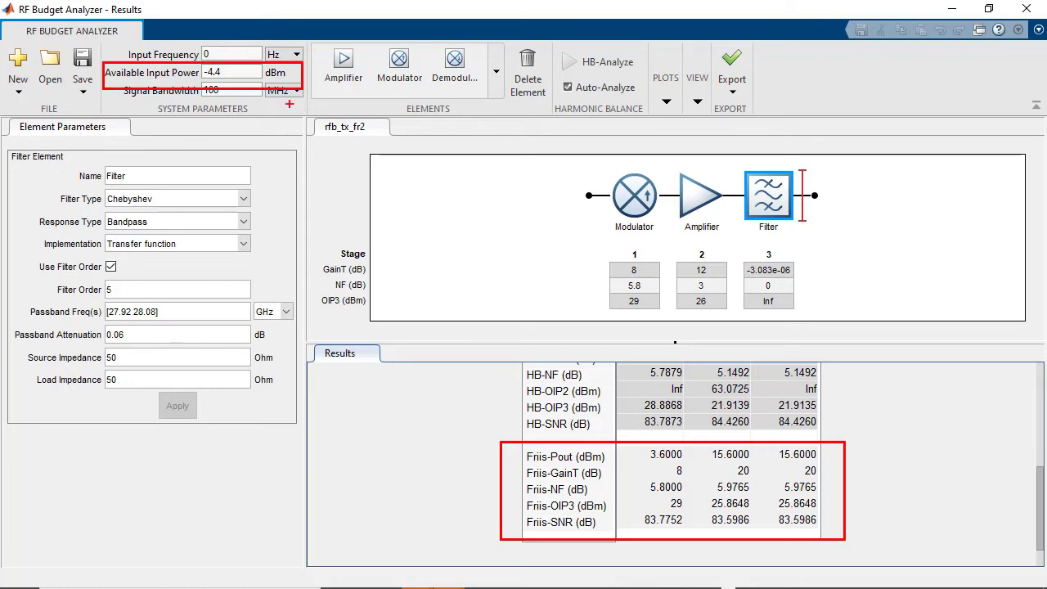
{"action": "key", "text": "Escape"}
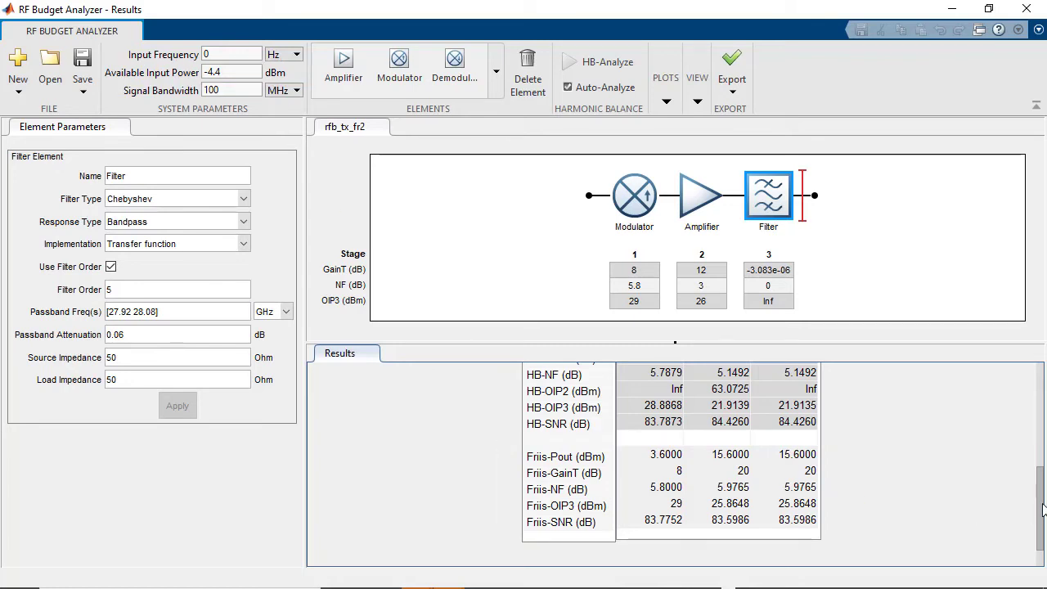
Check the Harmonic Balance analysis options and compare the HB results with the Friis results for each cascade stage.
{"action": "left_click_drag", "start_coordinate": [1041, 503], "coordinate": [1040, 462]}
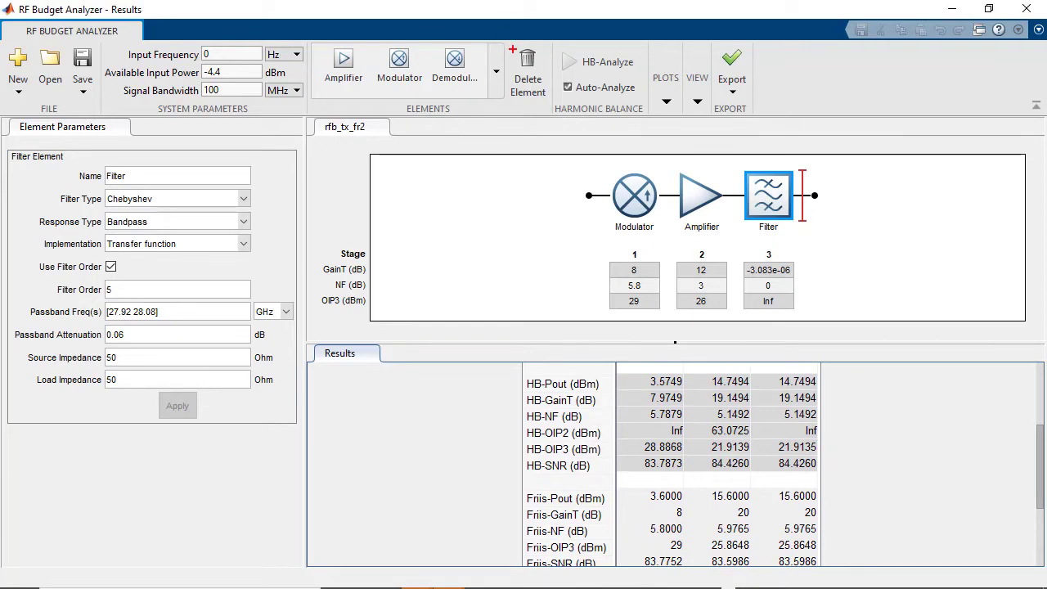
{"action": "key", "text": "ctrl+2"}
{"action": "left_click_drag", "start_coordinate": [548, 34], "coordinate": [649, 124]}
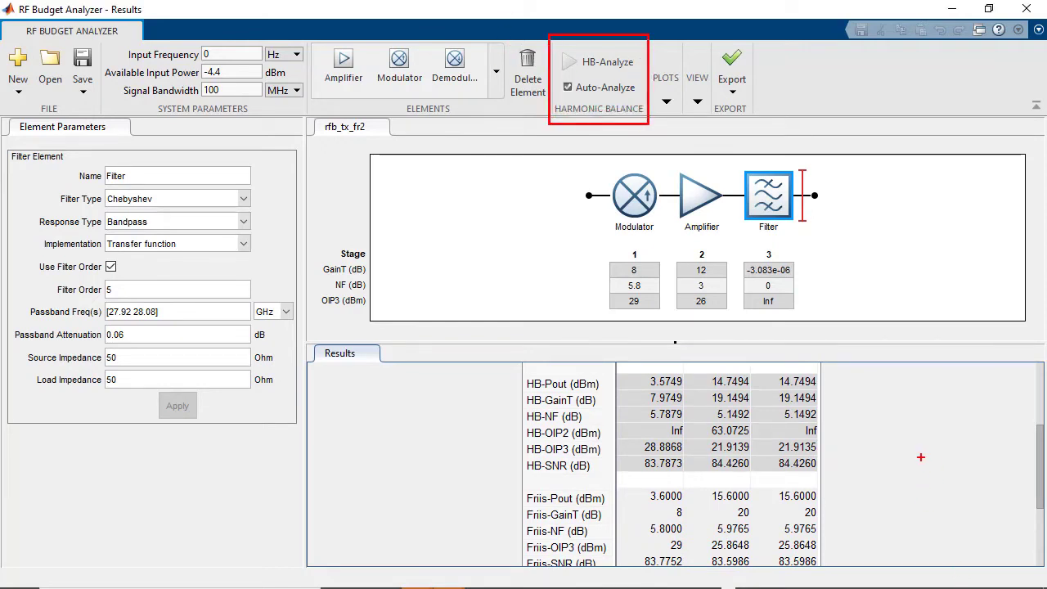
{"action": "key", "text": "Escape"}
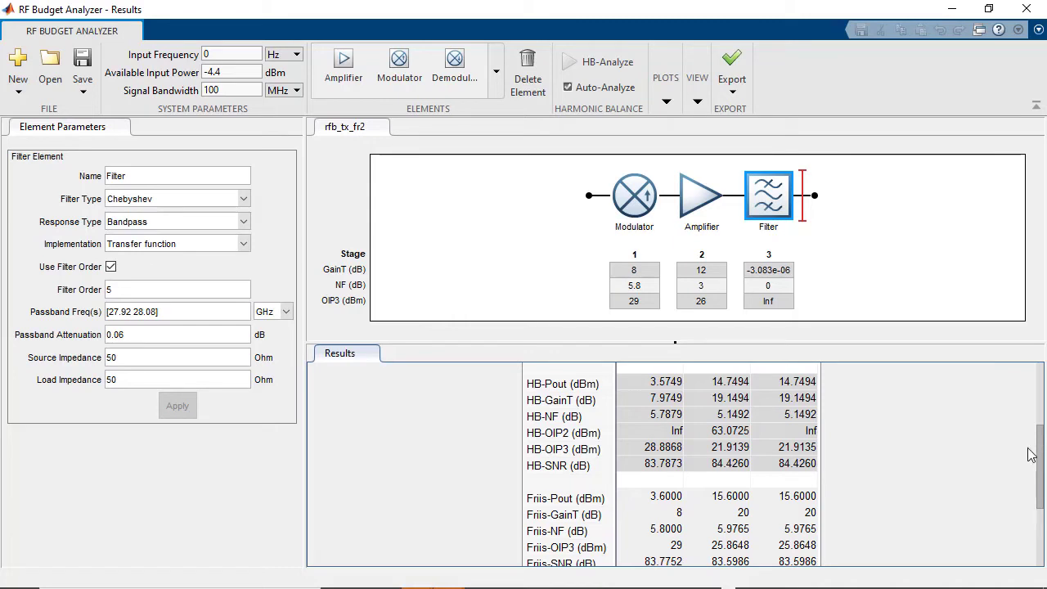
{"action": "left_click_drag", "start_coordinate": [1043, 462], "coordinate": [1042, 482]}
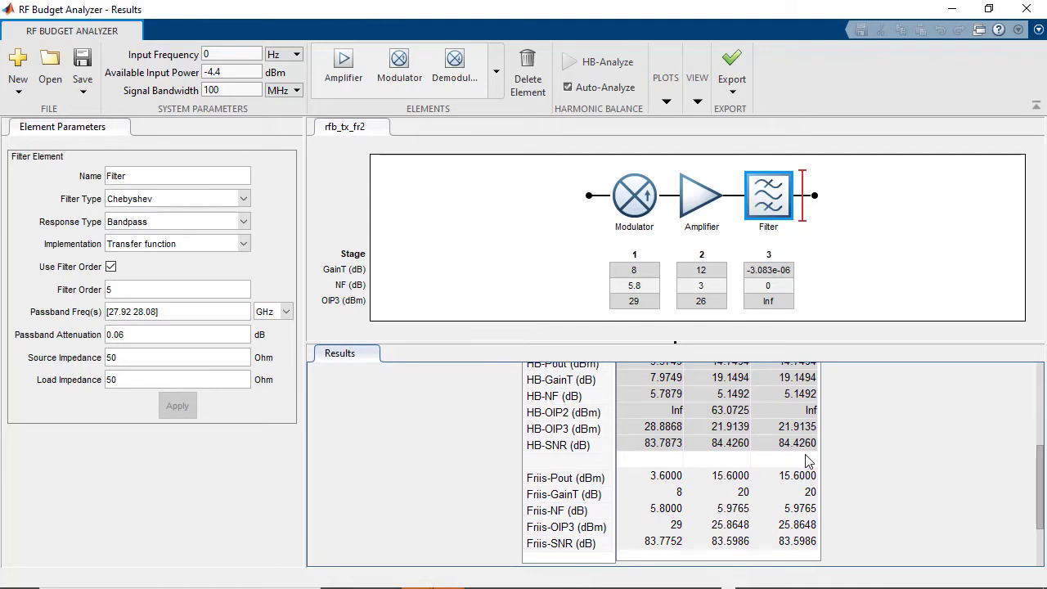
{"action": "left_click_drag", "start_coordinate": [1039, 479], "coordinate": [1040, 501]}
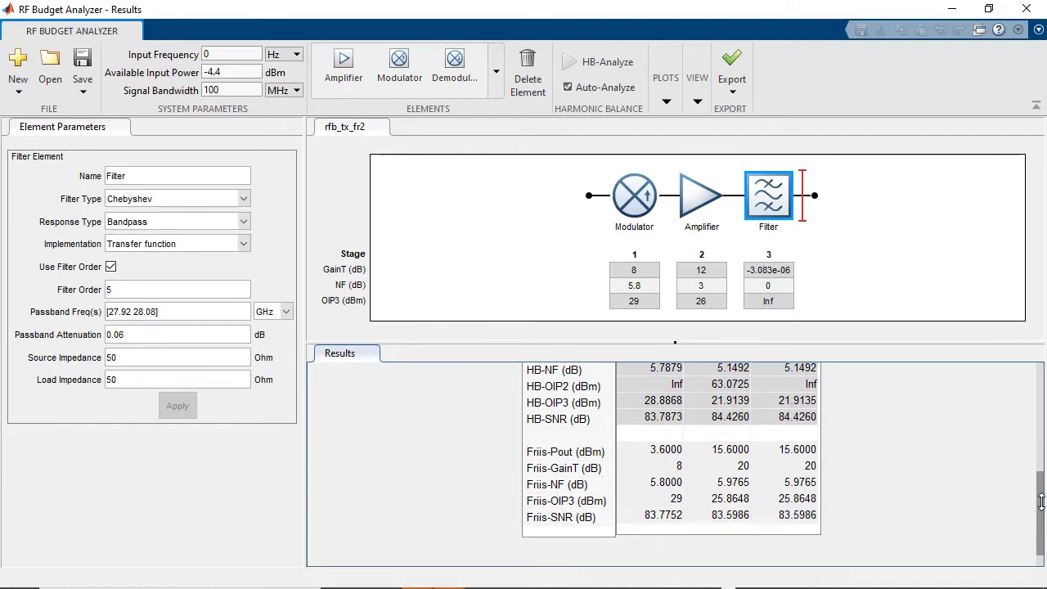
{"action": "left_click_drag", "start_coordinate": [1041, 502], "coordinate": [1043, 388]}
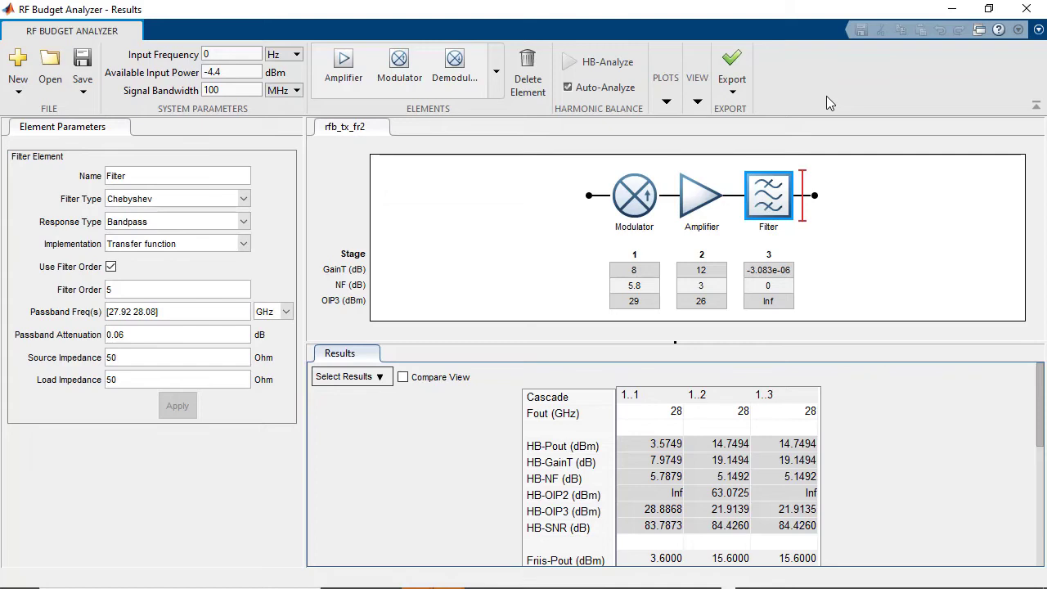
Export the transmitter's rfbudget object to the MATLAB workspace.
{"action": "left_click", "coordinate": [731, 94]}
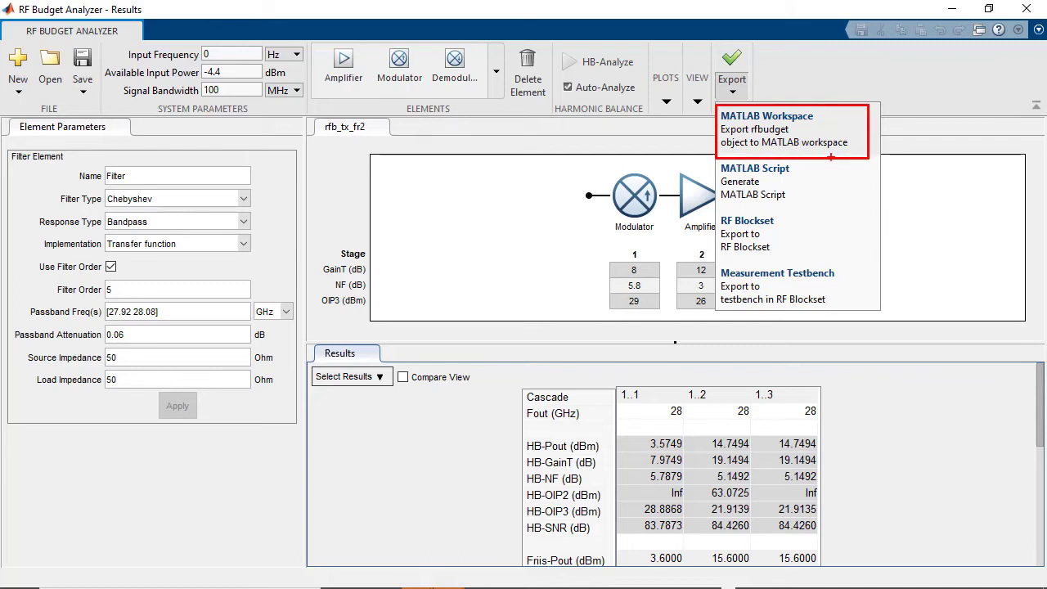
{"action": "left_click", "coordinate": [730, 97]}
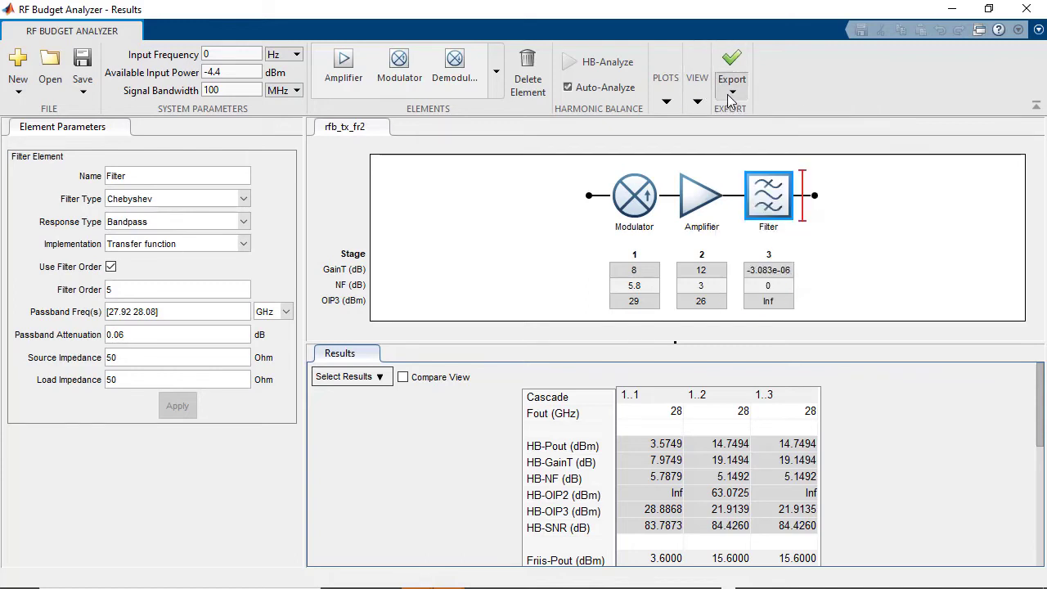
{"action": "left_click", "coordinate": [730, 96]}
{"action": "left_click", "coordinate": [746, 123]}
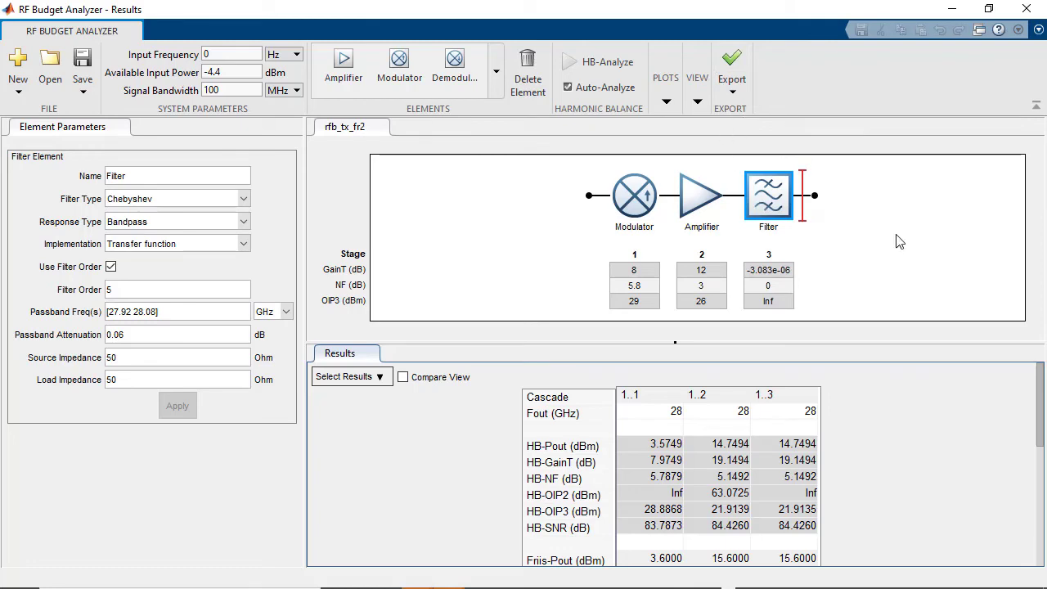
Switch to the MATLAB Command Window and display the exported rfb object's properties and analysis results.
{"action": "key", "text": "alt+Tab"}
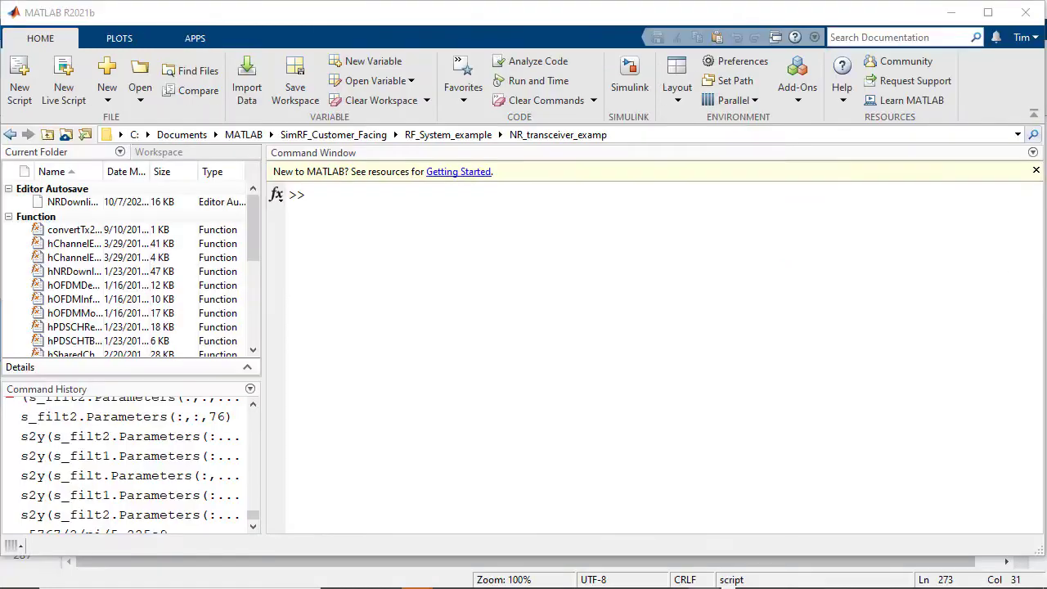
{"action": "type", "text": "rfb"}
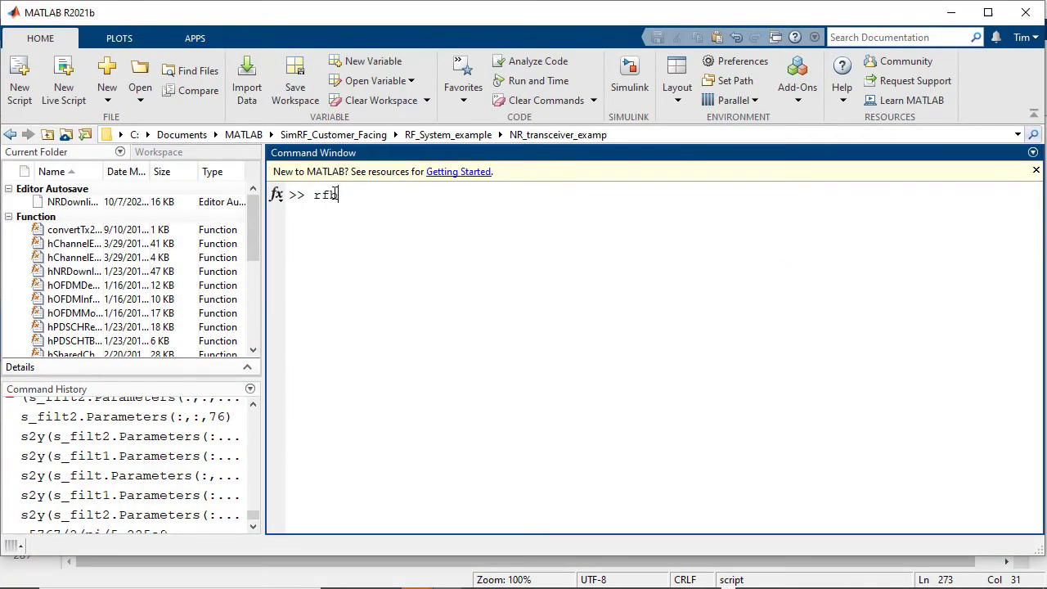
{"action": "key", "text": "Return"}
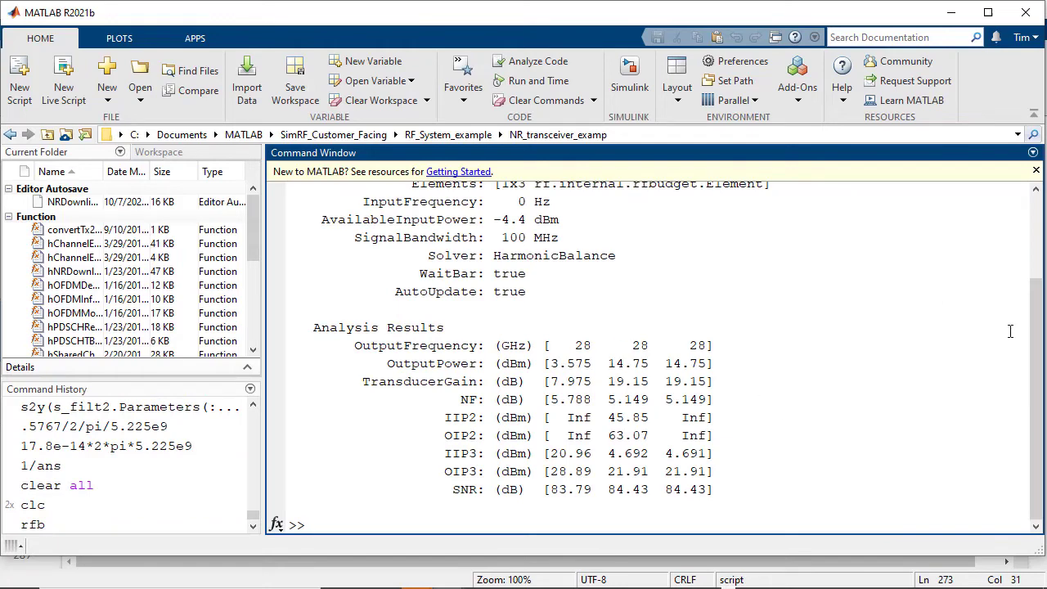
{"action": "left_click_drag", "start_coordinate": [1038, 368], "coordinate": [1043, 339]}
Switch to the rfsystem page in the Help documentation and examine the syntax for creating an rfs object from rfb.
{"action": "key", "text": "alt+Tab"}
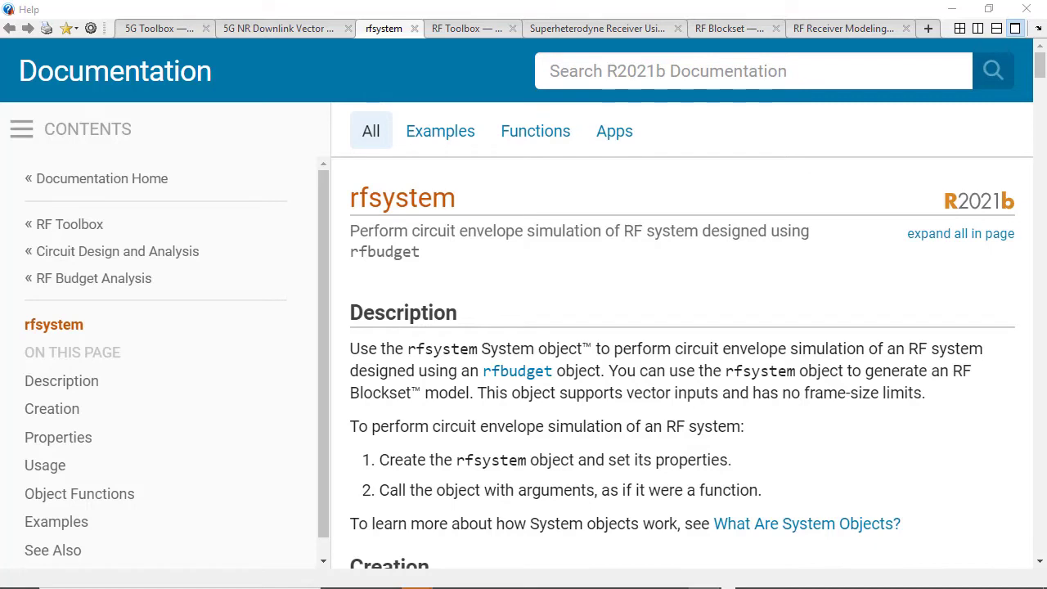
{"action": "left_click", "coordinate": [1042, 67]}
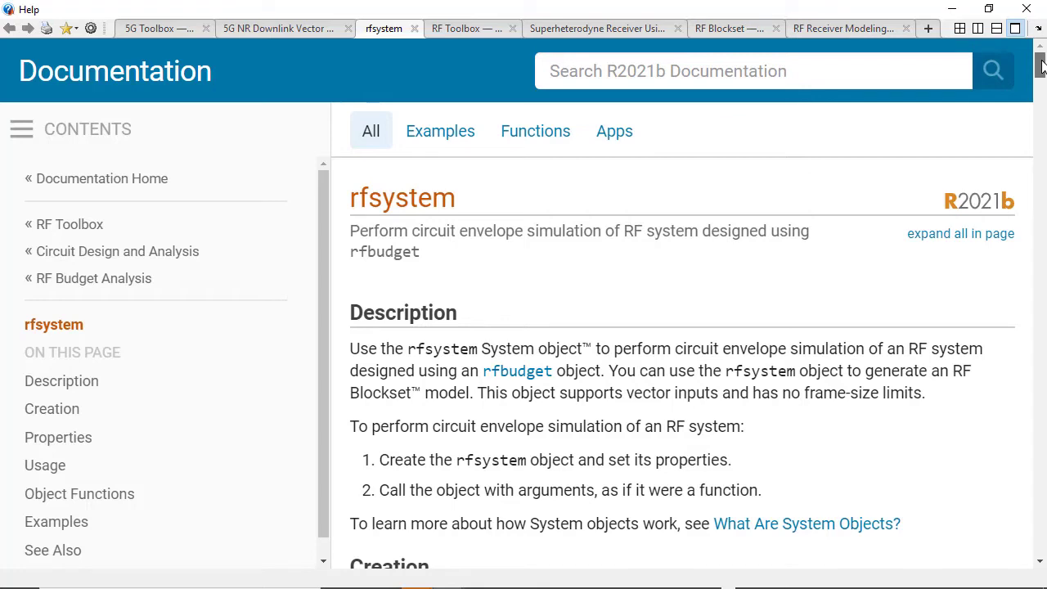
{"action": "left_click_drag", "start_coordinate": [1040, 65], "coordinate": [1041, 80]}
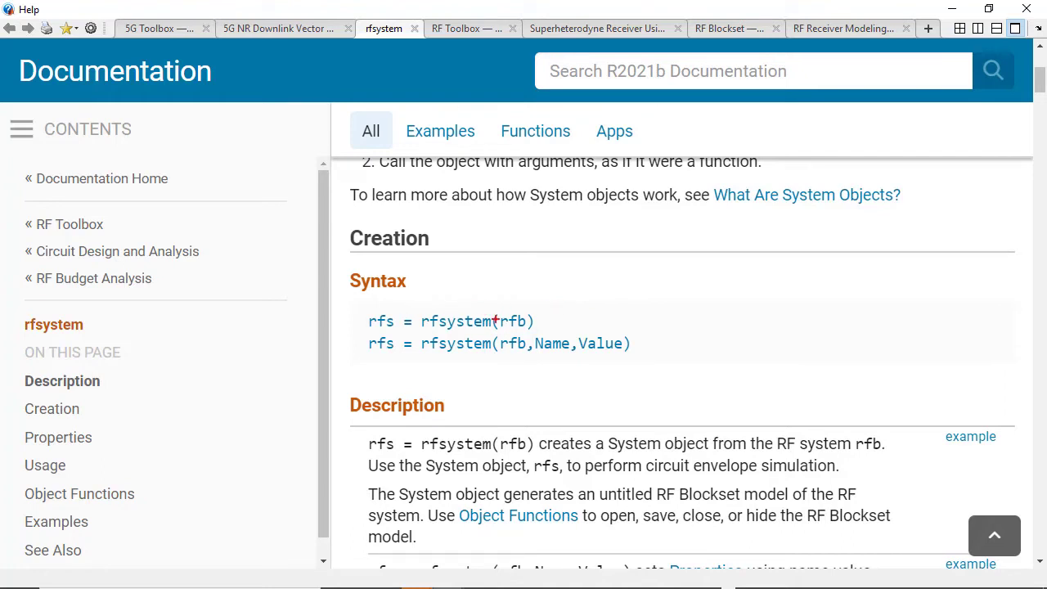
{"action": "left_click_drag", "start_coordinate": [411, 306], "coordinate": [553, 335]}
{"action": "left_click_drag", "start_coordinate": [490, 311], "coordinate": [540, 333]}
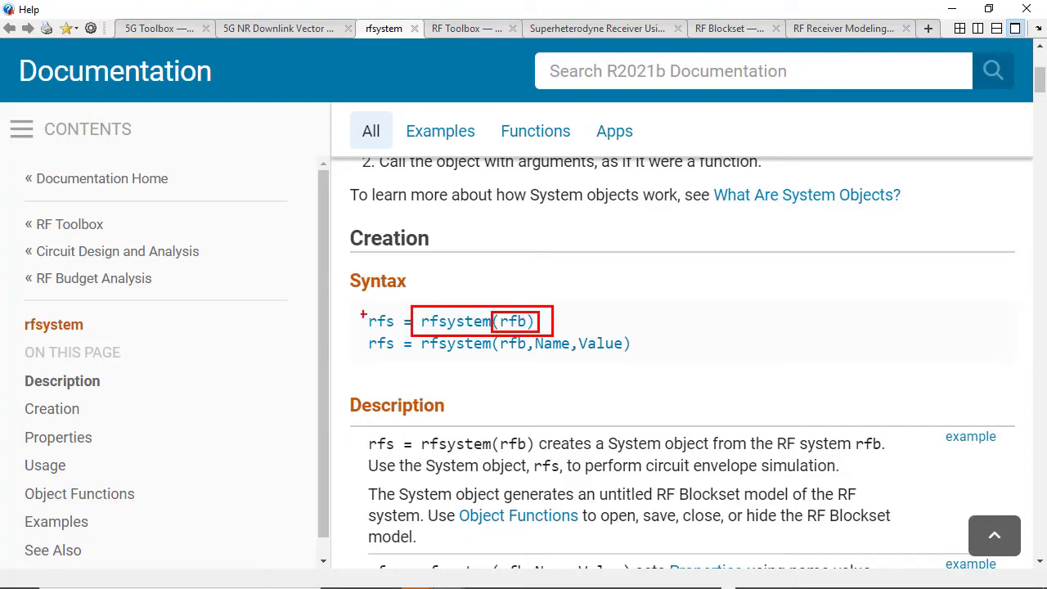
{"action": "left_click_drag", "start_coordinate": [361, 312], "coordinate": [400, 335]}
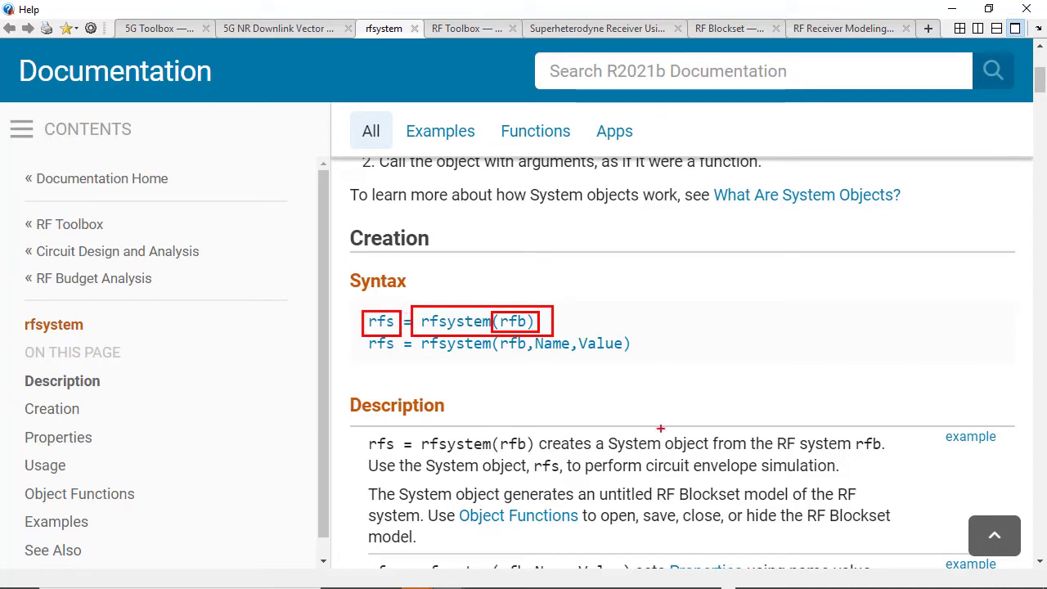
{"action": "key", "text": "Escape"}
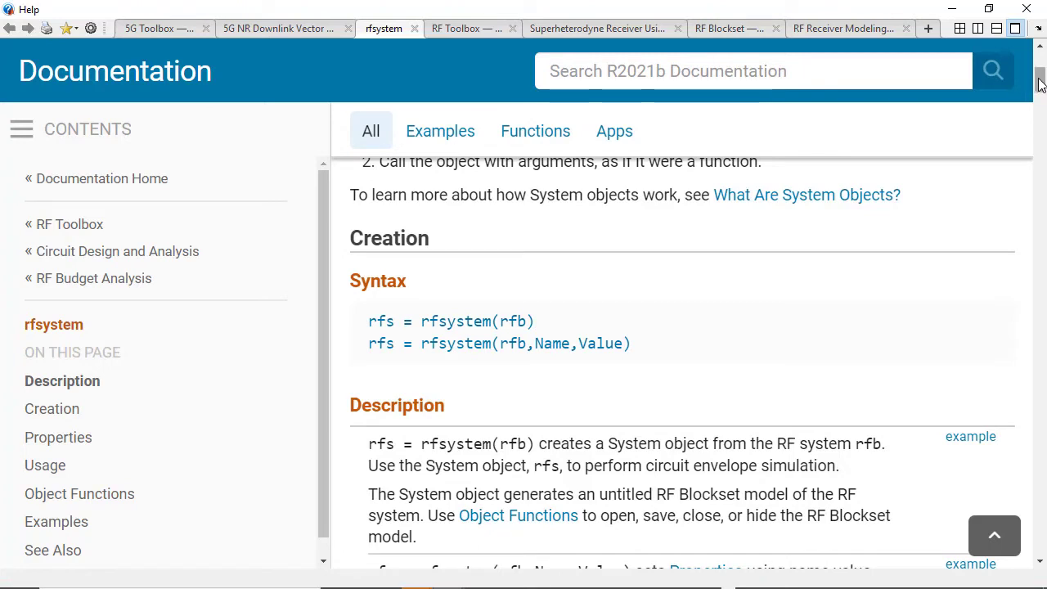
Review the rfsystem properties, including ModelName, InputFrequency, OutputFrequency and SampleTime.
{"action": "scroll", "coordinate": [1040, 85], "scroll_direction": "down", "scroll_amount": 1}
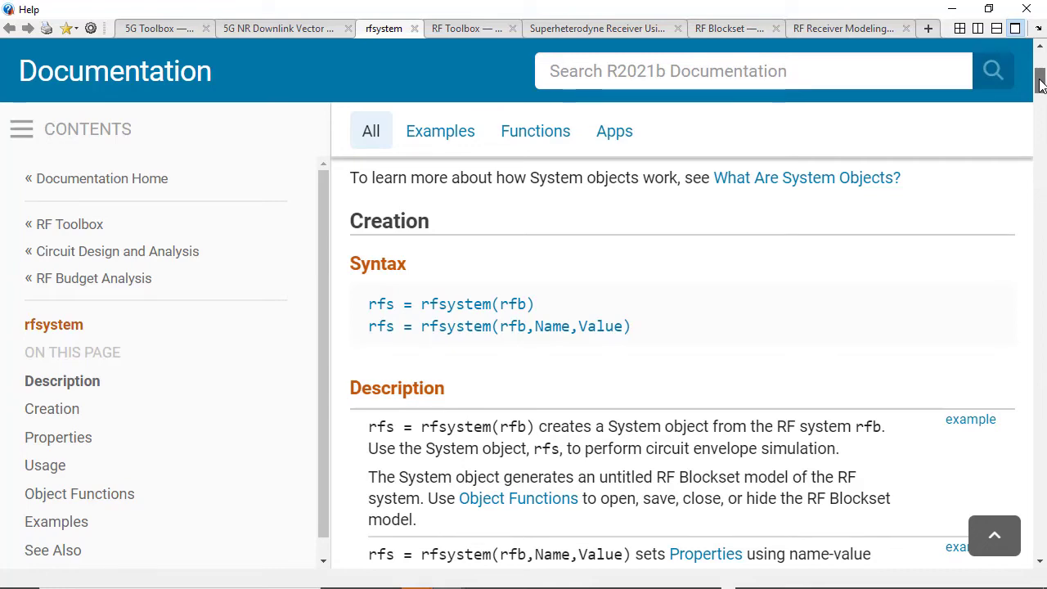
{"action": "left_click_drag", "start_coordinate": [1039, 85], "coordinate": [1036, 106]}
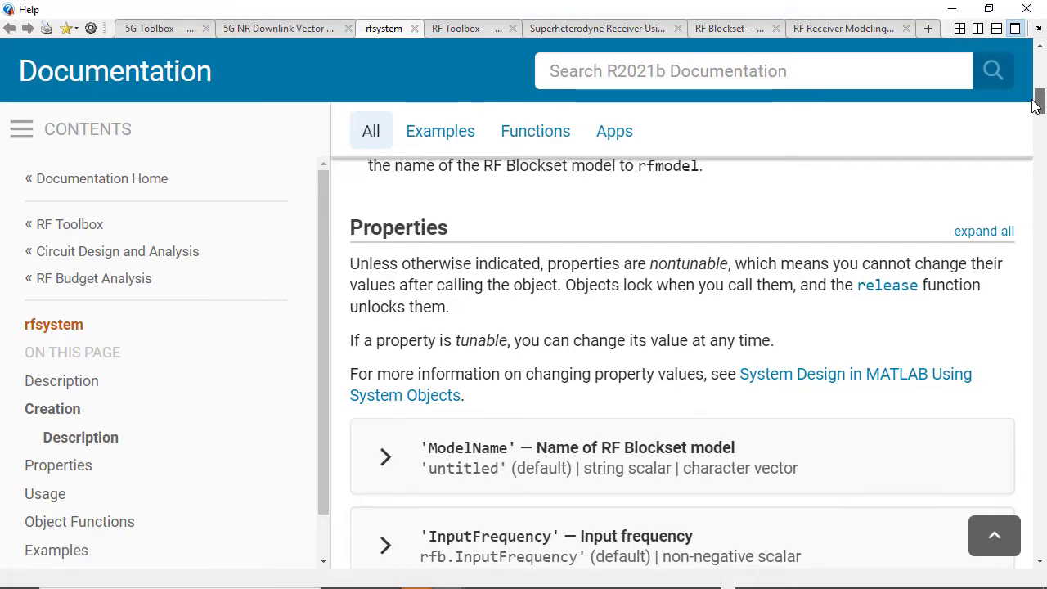
{"action": "left_click_drag", "start_coordinate": [1035, 105], "coordinate": [1036, 115]}
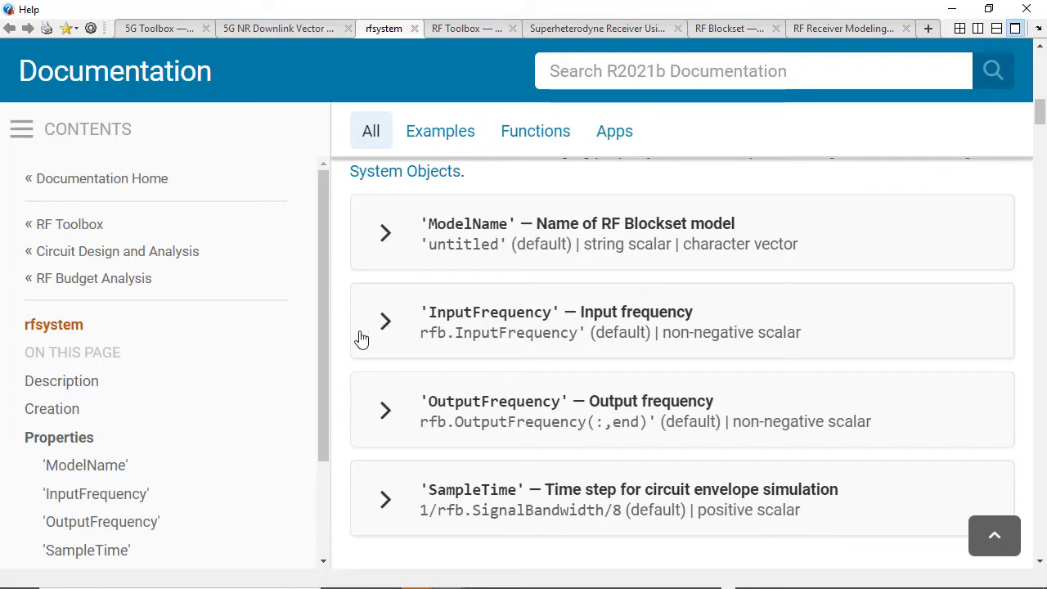
Examine the default SampleTime expression and the object functions common to all System objects on the rfsystem page.
{"action": "scroll", "coordinate": [1037, 118], "scroll_direction": "down", "scroll_amount": 2}
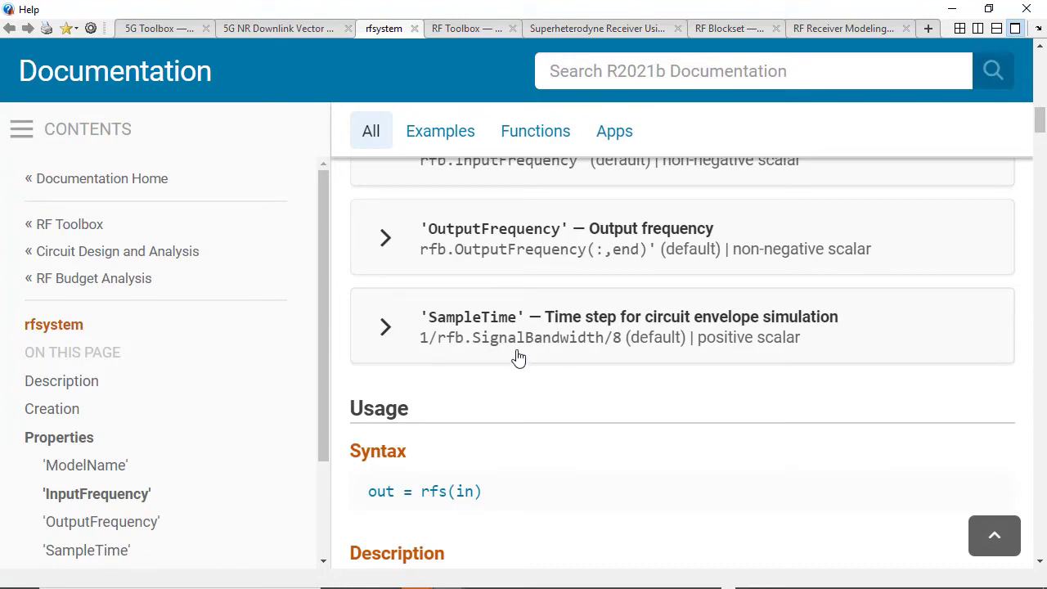
{"action": "left_click_drag", "start_coordinate": [638, 320], "coordinate": [404, 357]}
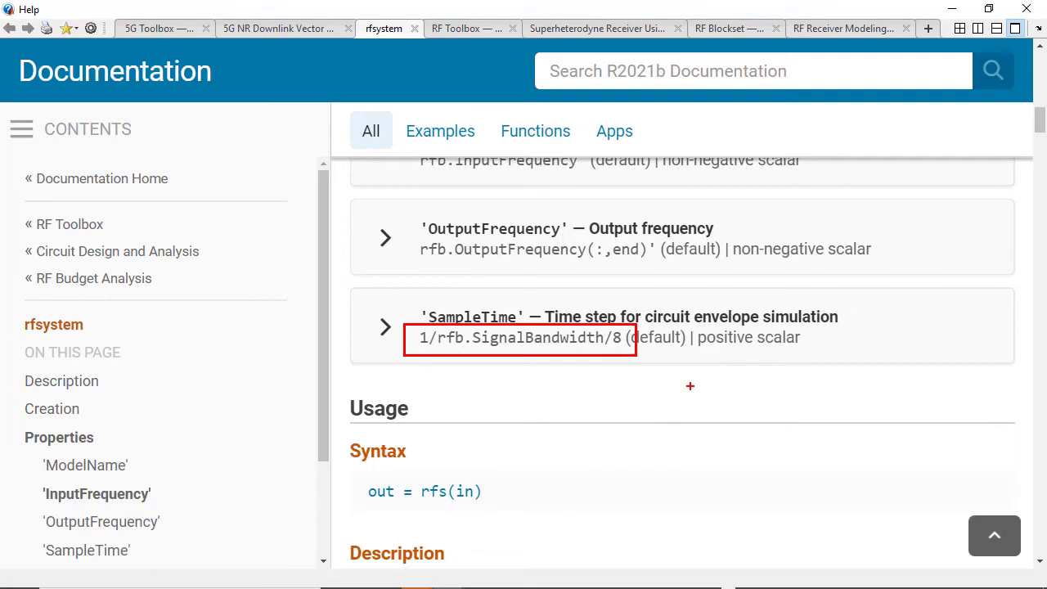
{"action": "key", "text": "Escape"}
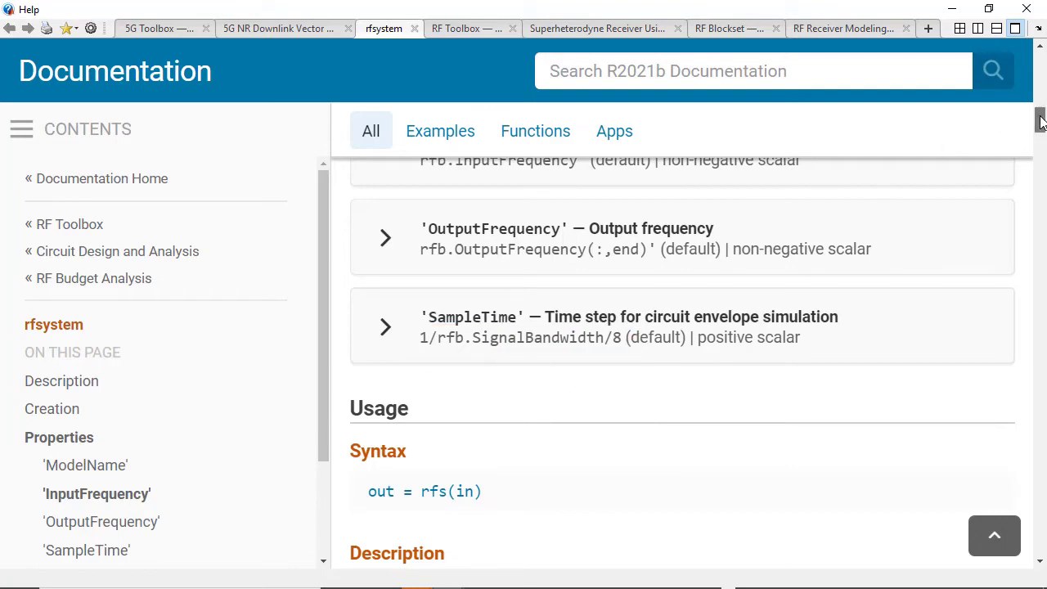
{"action": "left_click_drag", "start_coordinate": [1041, 121], "coordinate": [1040, 167]}
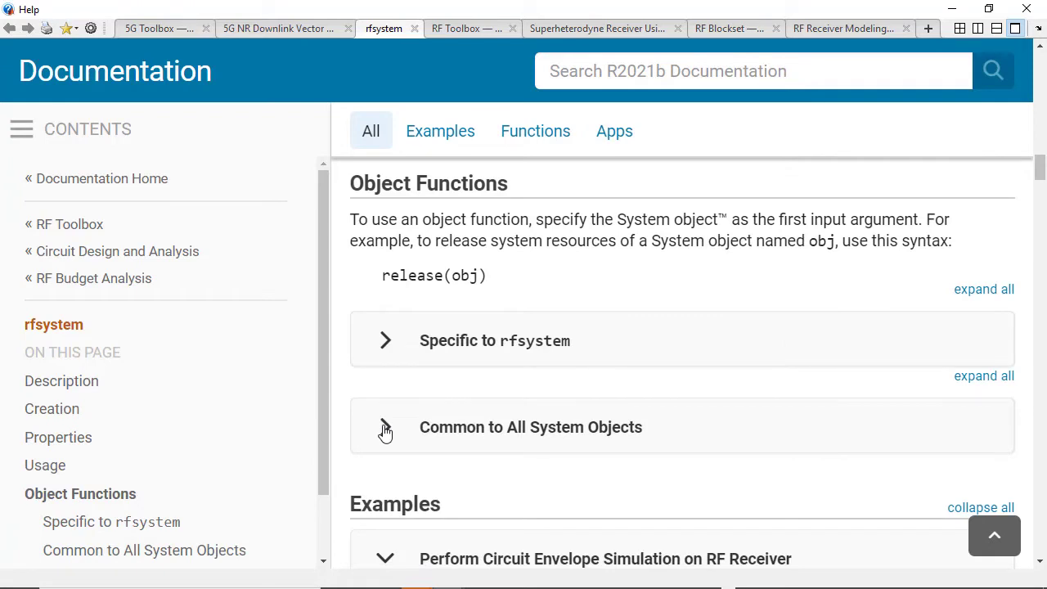
{"action": "left_click", "coordinate": [385, 428]}
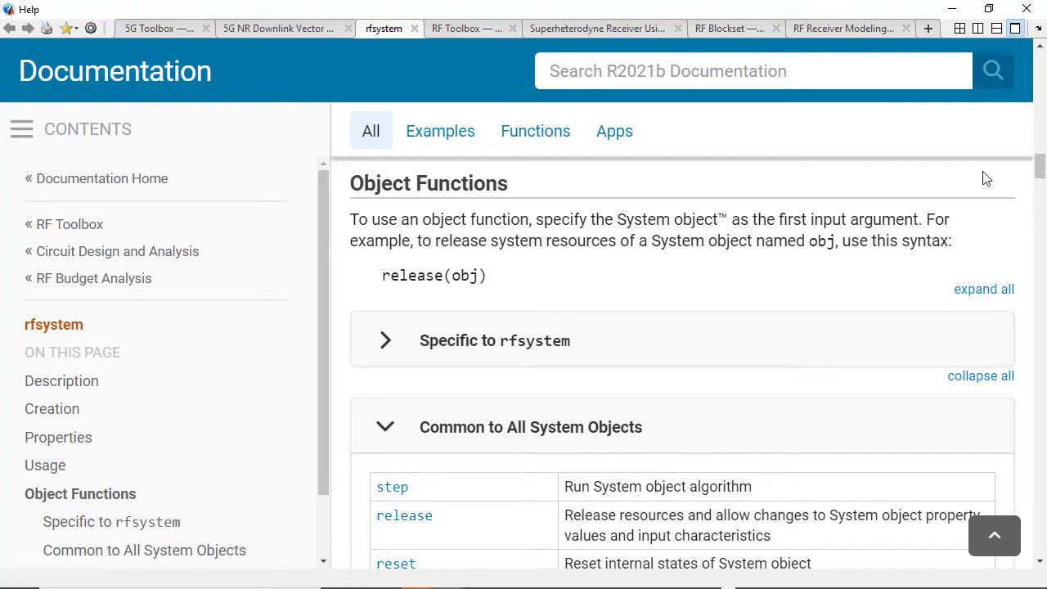
{"action": "scroll", "coordinate": [1039, 168], "scroll_direction": "down", "scroll_amount": 2}
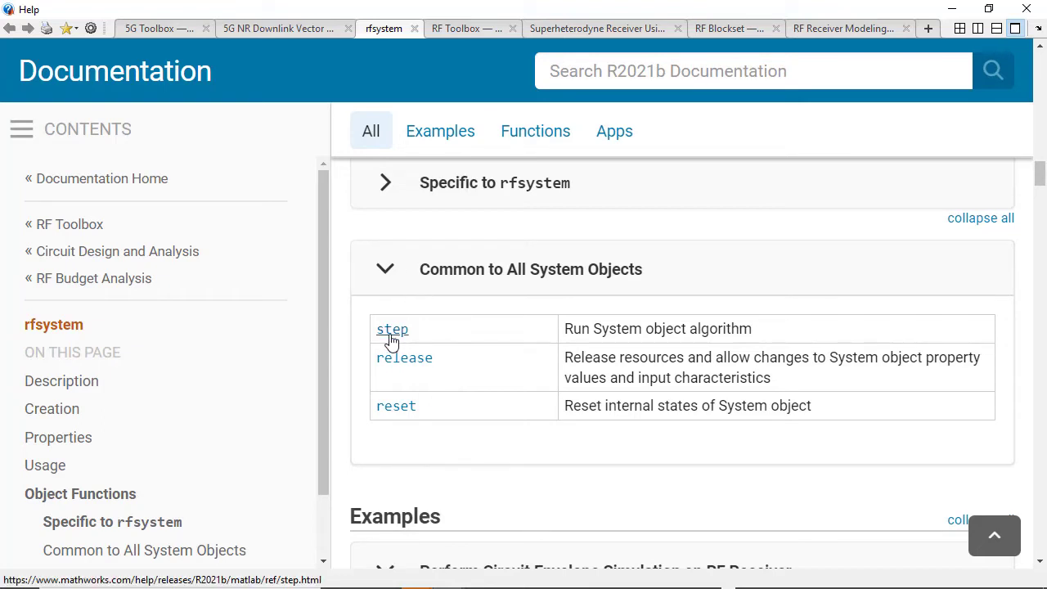
{"action": "left_click", "coordinate": [385, 272]}
Review the rfs(in) usage description and the example designing RF-RF, IQ-RF, RF-IQ and IQ-IQ architectures.
{"action": "scroll", "coordinate": [908, 351], "scroll_direction": "up", "scroll_amount": 5}
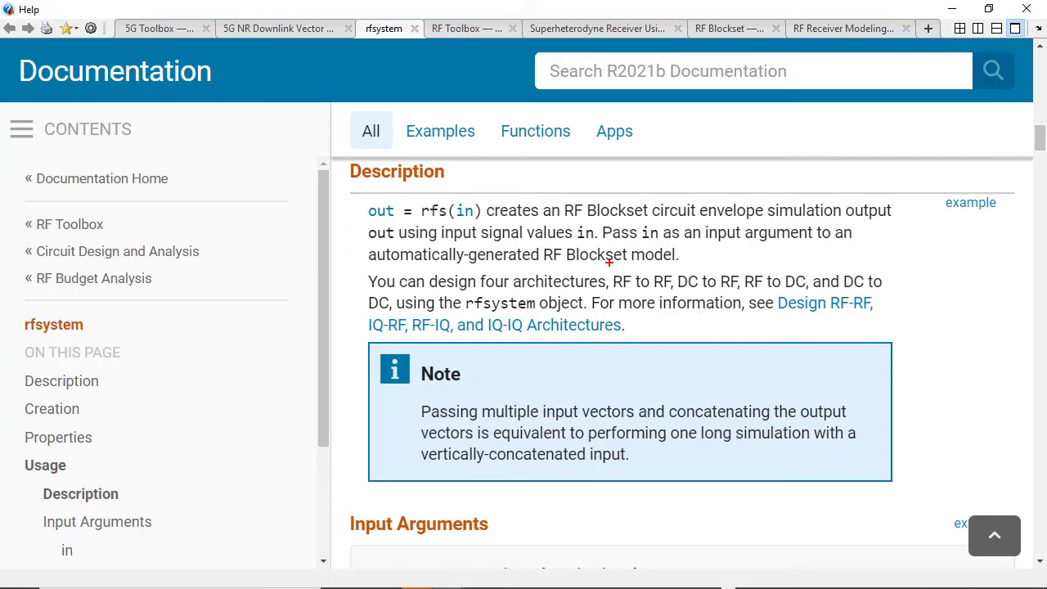
{"action": "mouse_move", "coordinate": [608, 265]}
{"action": "left_mouse_down"}
{"action": "mouse_move", "coordinate": [644, 283]}
{"action": "mouse_move", "coordinate": [770, 299]}
{"action": "mouse_move", "coordinate": [884, 293]}
{"action": "left_mouse_up"}
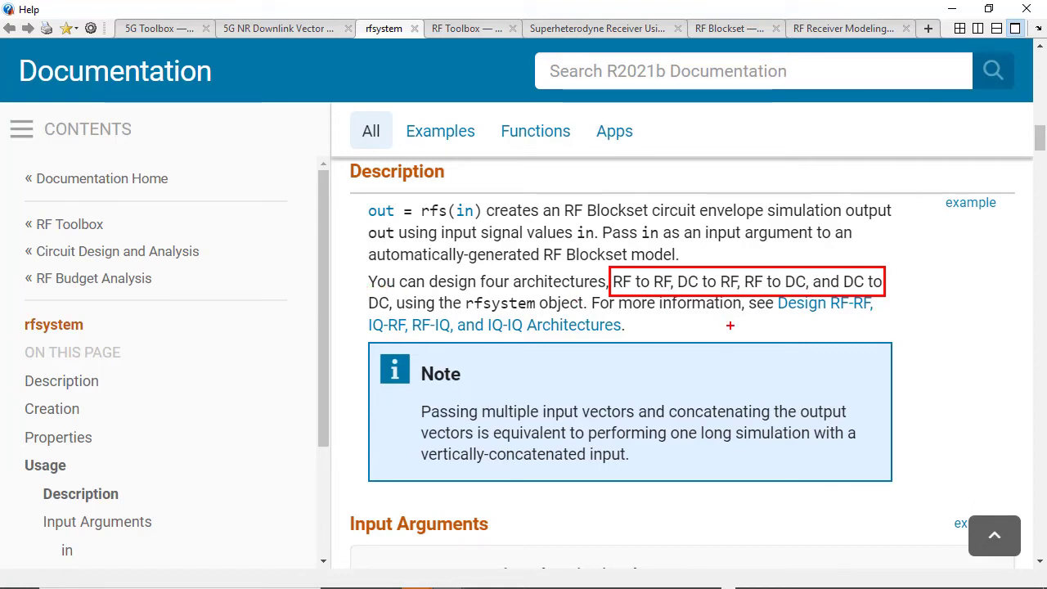
{"action": "key", "text": "Escape"}
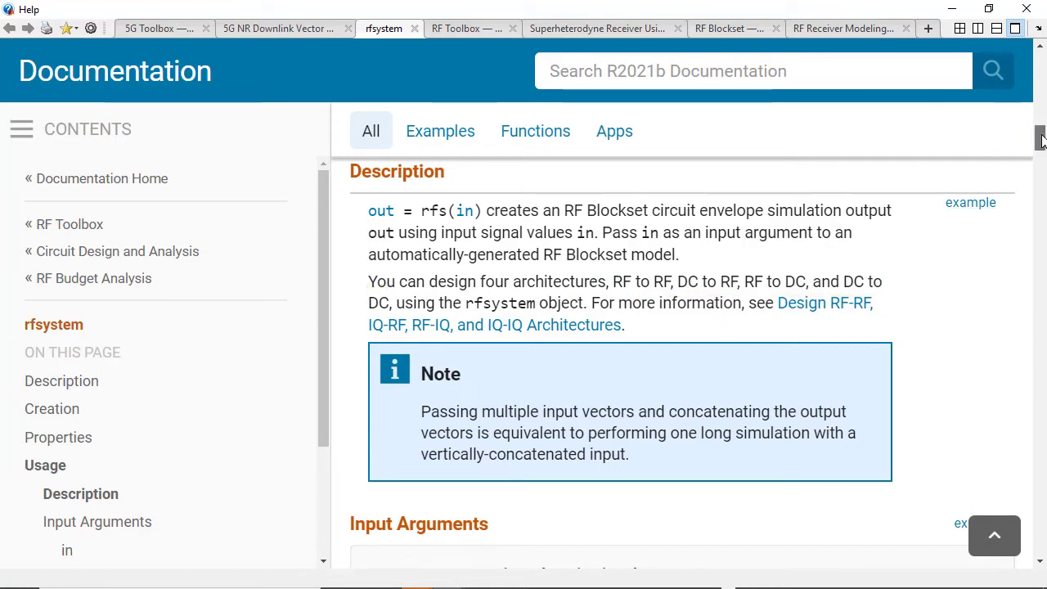
{"action": "left_click_drag", "start_coordinate": [1038, 138], "coordinate": [1040, 140]}
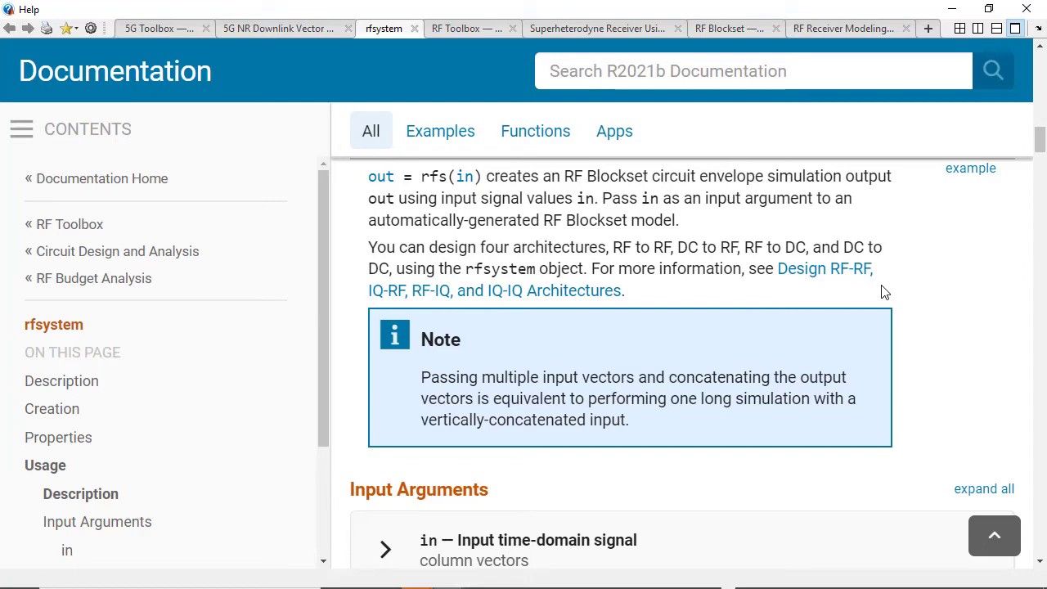
{"action": "left_click_drag", "start_coordinate": [1039, 140], "coordinate": [1025, 288]}
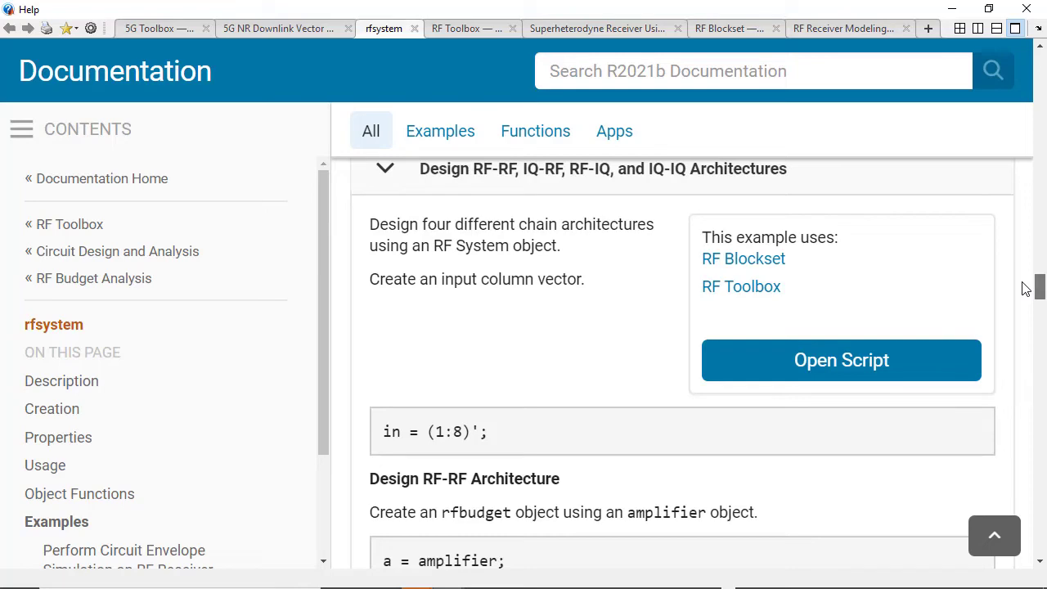
{"action": "left_click_drag", "start_coordinate": [1025, 288], "coordinate": [1012, 354]}
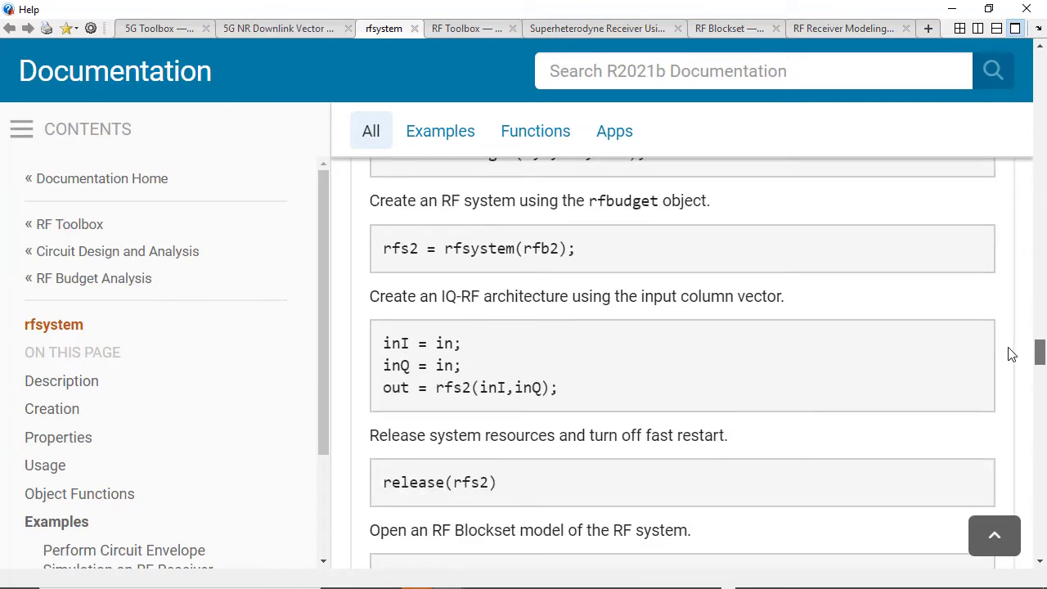
{"action": "left_click_drag", "start_coordinate": [1012, 354], "coordinate": [1010, 353]}
{"action": "left_click_drag", "start_coordinate": [1035, 351], "coordinate": [1027, 108]}
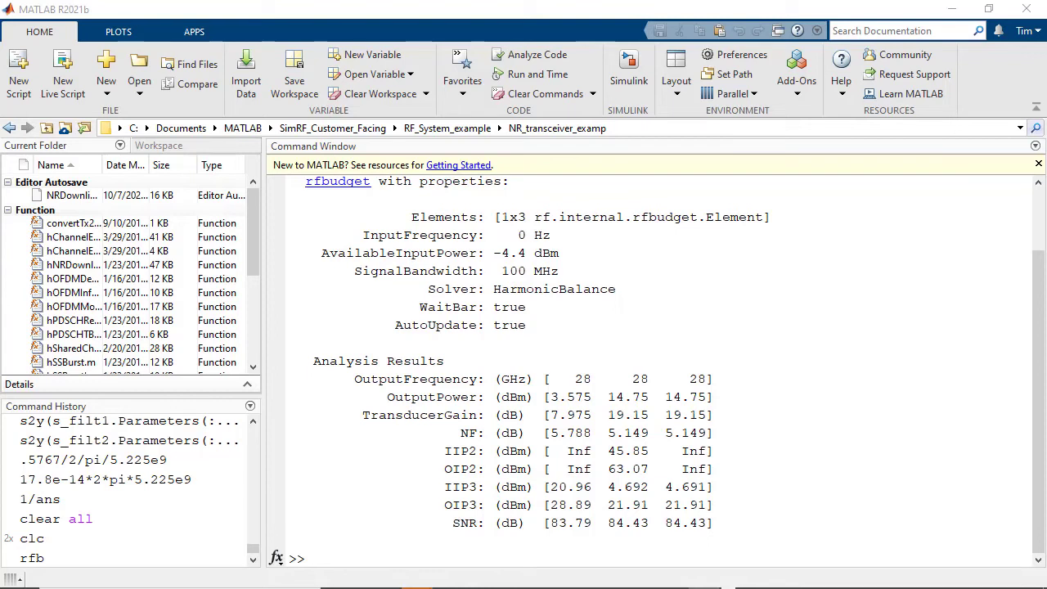
Switch to the MATLAB Command Window and create the RF system object with rf_sys_examp = rfsystem(rfb).
{"action": "left_click", "coordinate": [328, 556]}
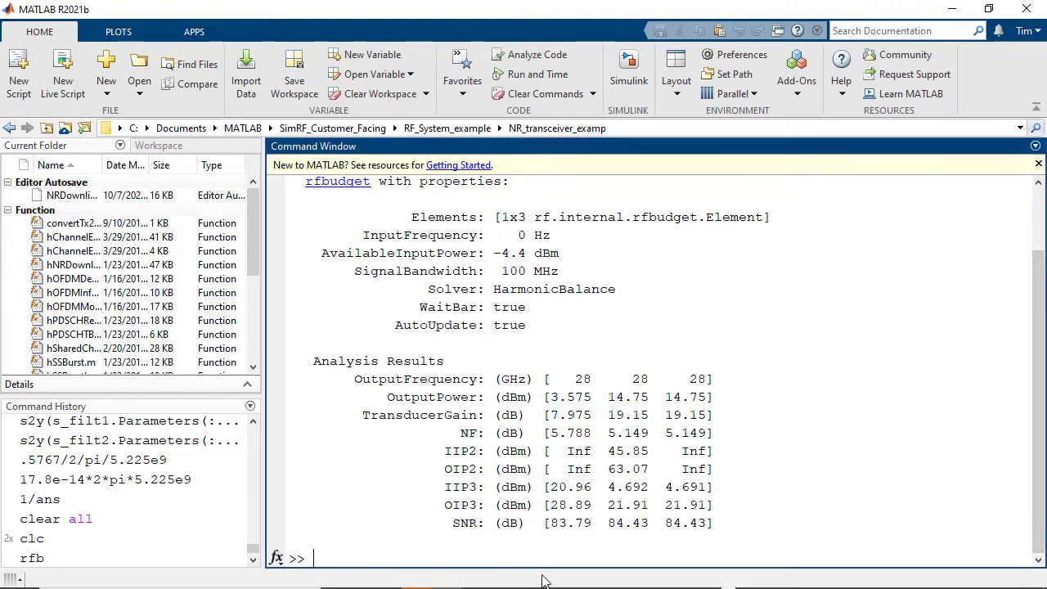
{"action": "type", "text": "rf_sys_exampl"}
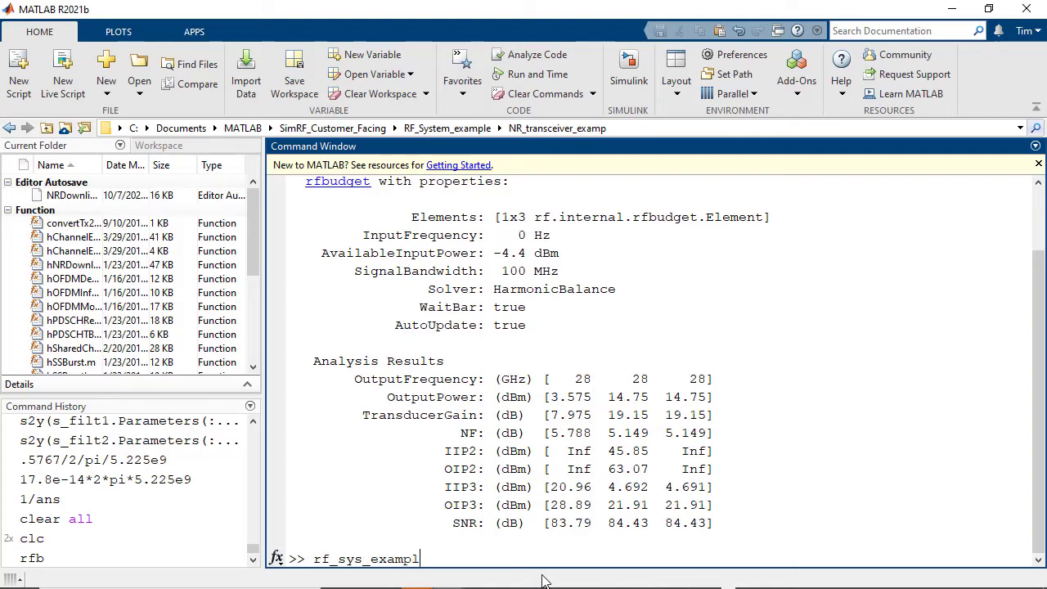
{"action": "key", "text": "BackSpace"}
{"action": "type", "text": "= rfsyste"}
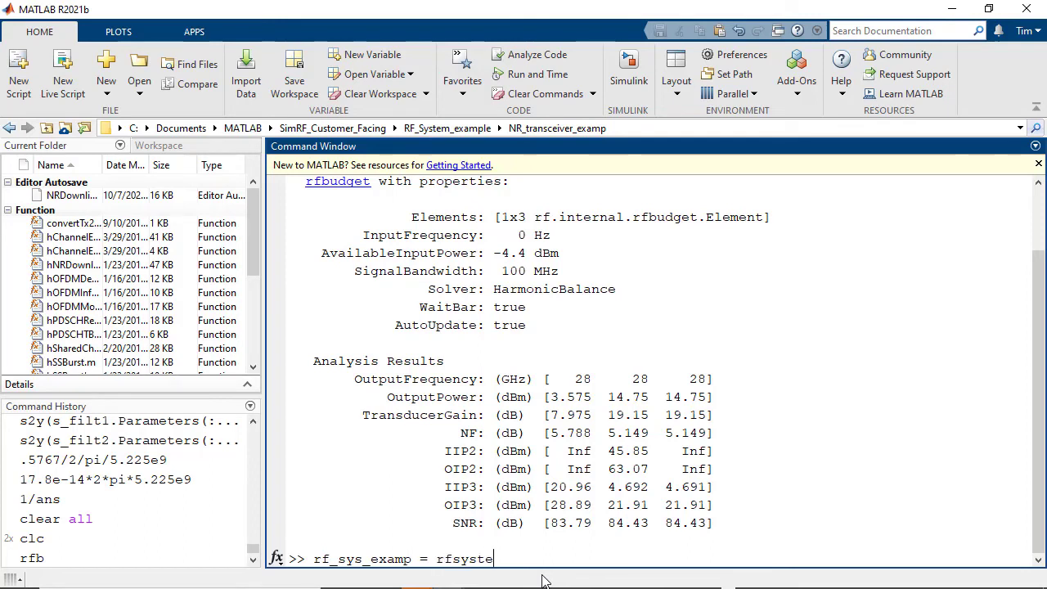
{"action": "type", "text": "m(rfb)"}
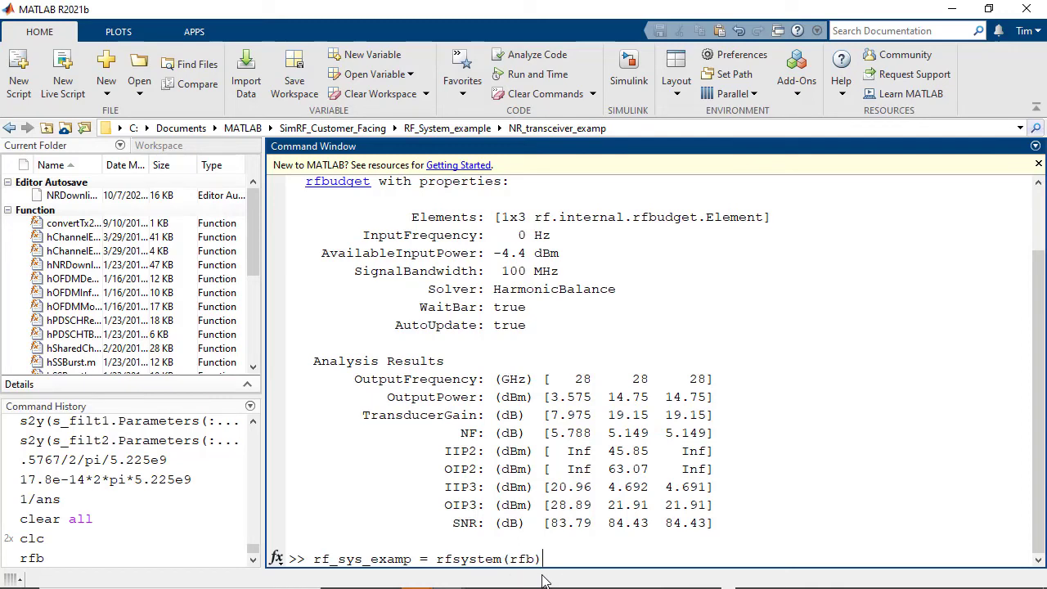
{"action": "key", "text": "Return"}
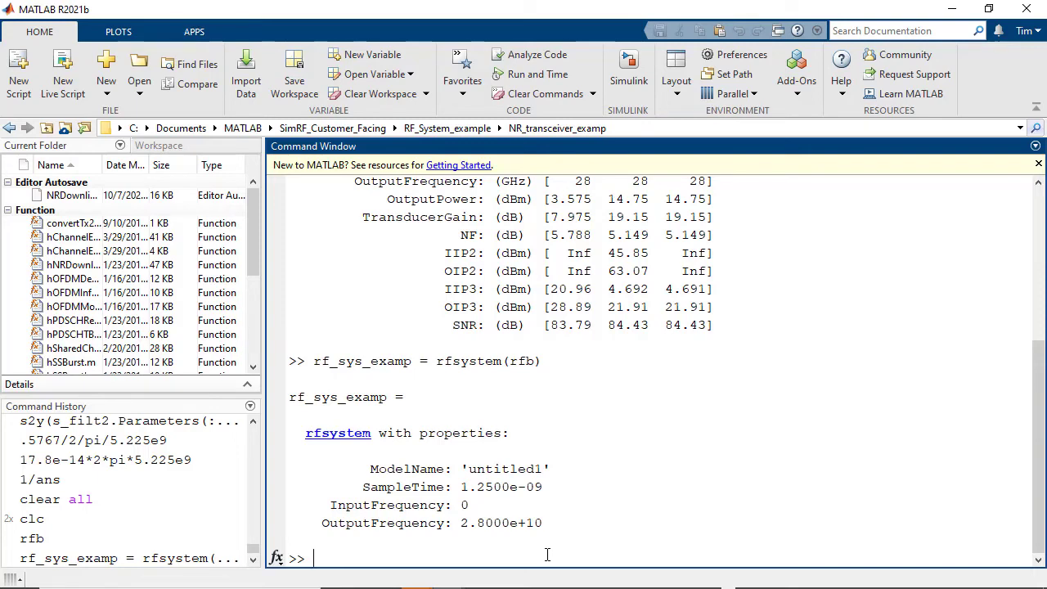
Set the ModelName property of rf_sys_examp to 'NR_TXFE'.
{"action": "type", "text": "rf_sys_examp"}
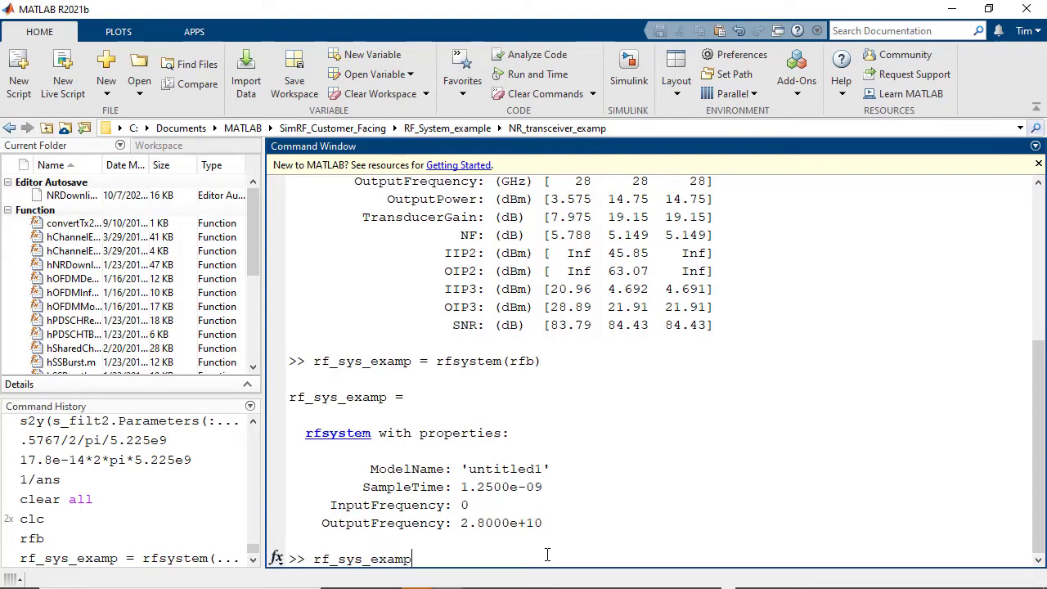
{"action": "type", "text": ".ModelName = 'NR"}
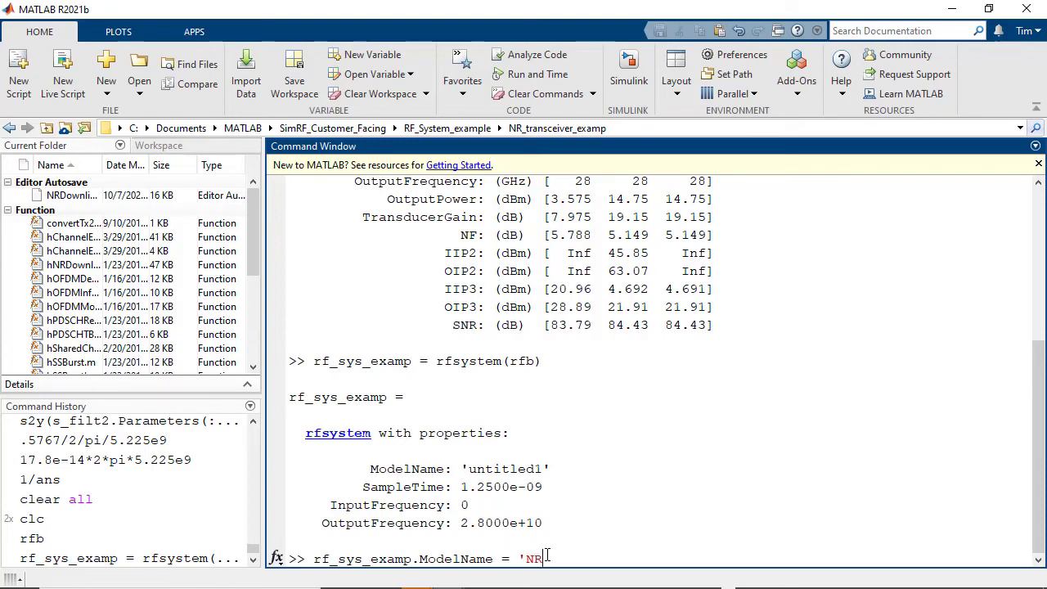
{"action": "type", "text": "_TXFE'"}
{"action": "key", "text": "Return"}
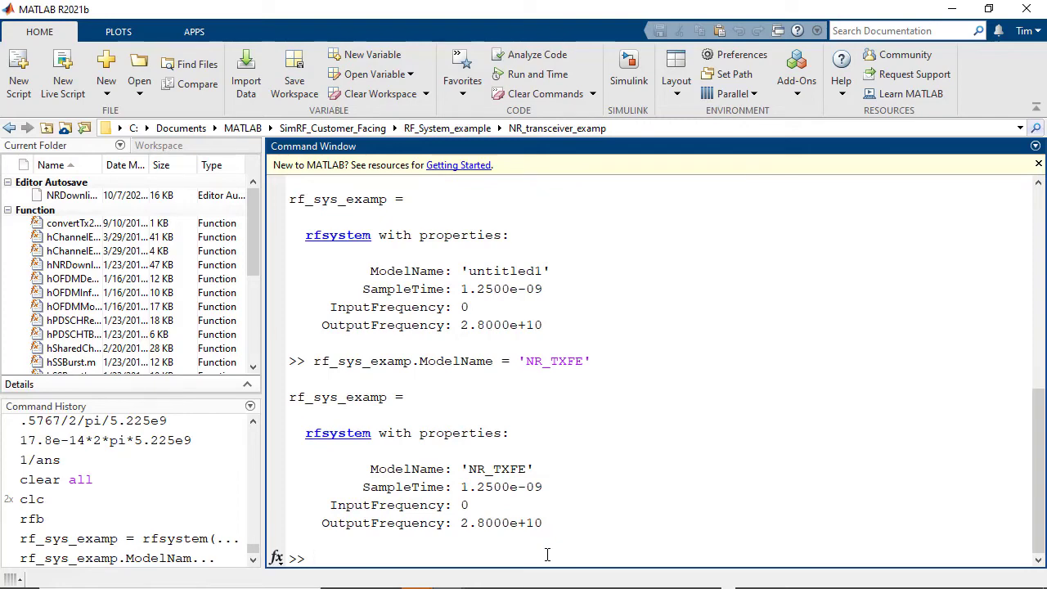
Open the generated RF Blockset model in Simulink with open_system(rf_sys_examp) and maximize its window.
{"action": "type", "text": "open_system(rf"}
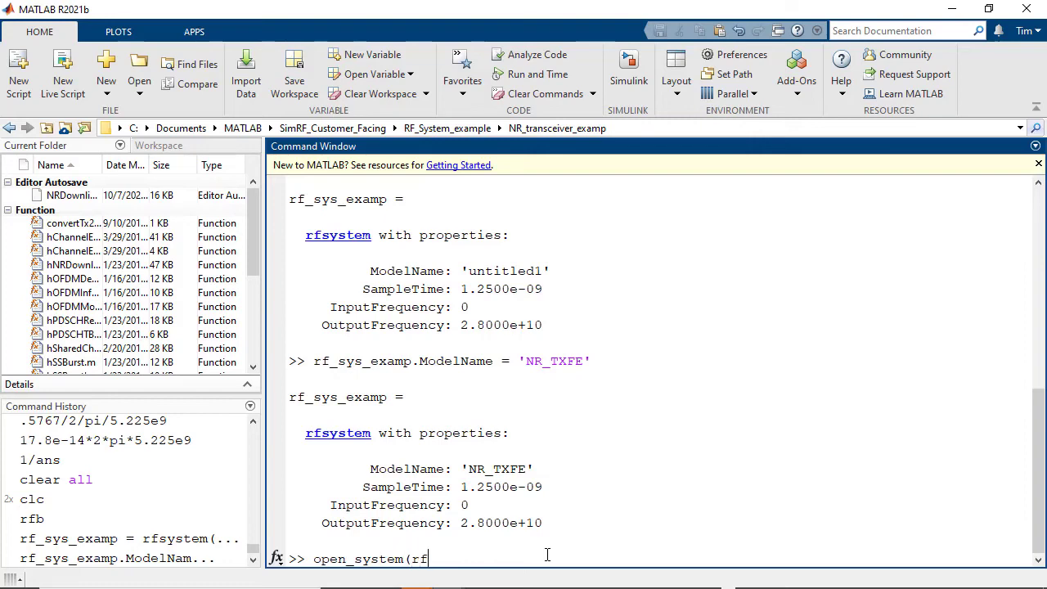
{"action": "type", "text": "_sys_examp)"}
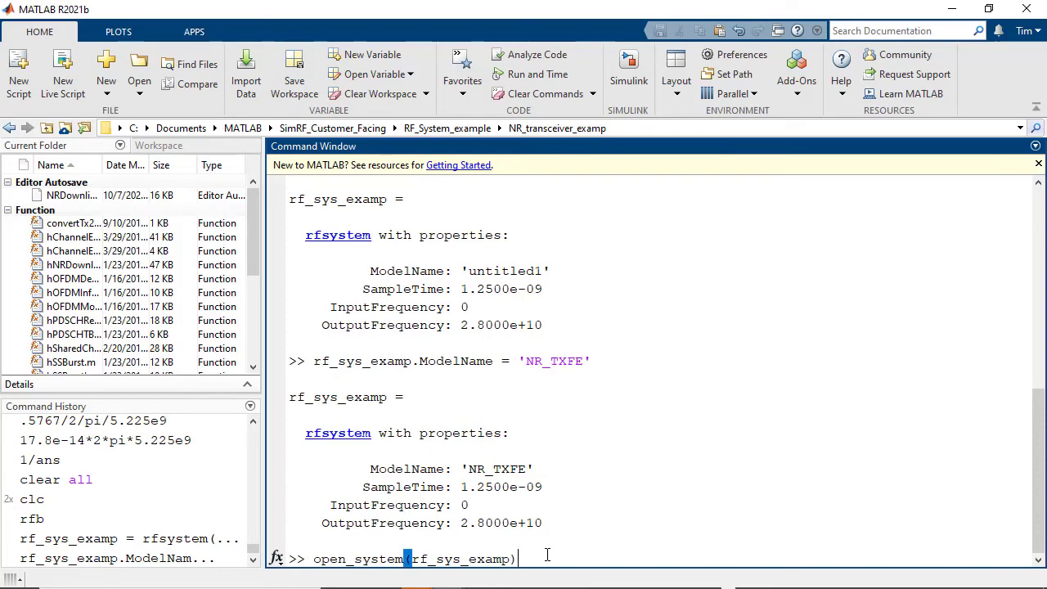
{"action": "key", "text": "Return"}
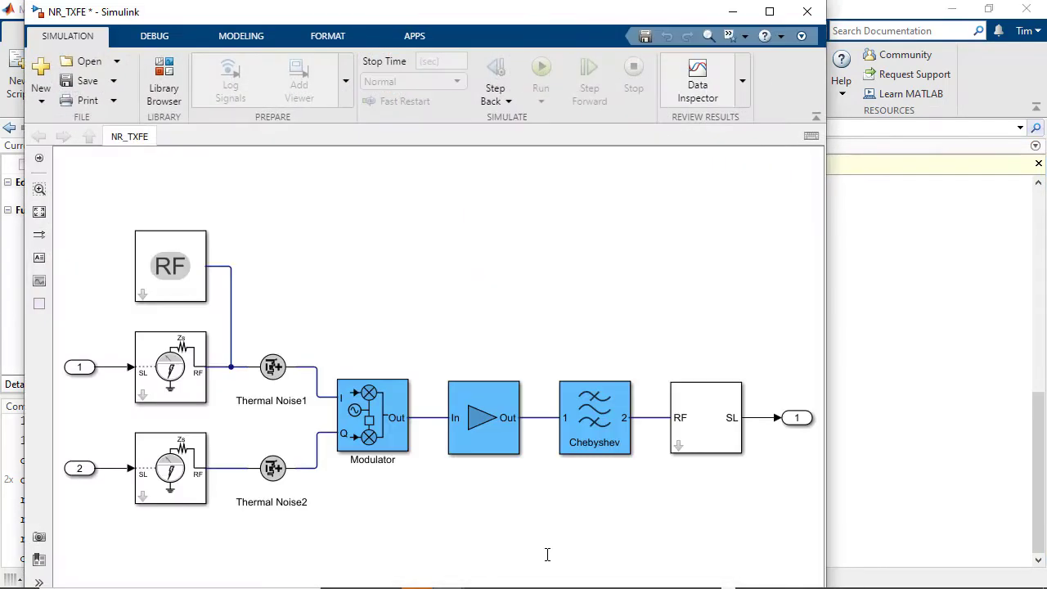
{"action": "left_click", "coordinate": [769, 13]}
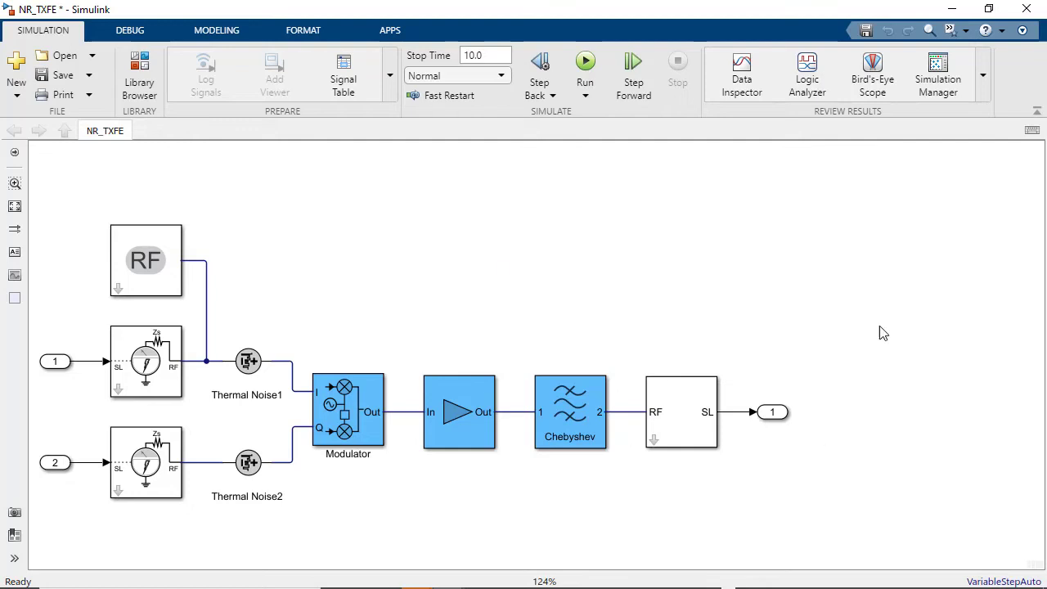
Inspect the Modulator block's main, impairment and nonlinearity parameters, including the phase noise option and polynomial types, and close the dialog without applying changes.
{"action": "left_click", "coordinate": [464, 417]}
{"action": "left_click", "coordinate": [379, 505]}
{"action": "left_click", "coordinate": [352, 428]}
{"action": "double_click", "coordinate": [358, 420]}
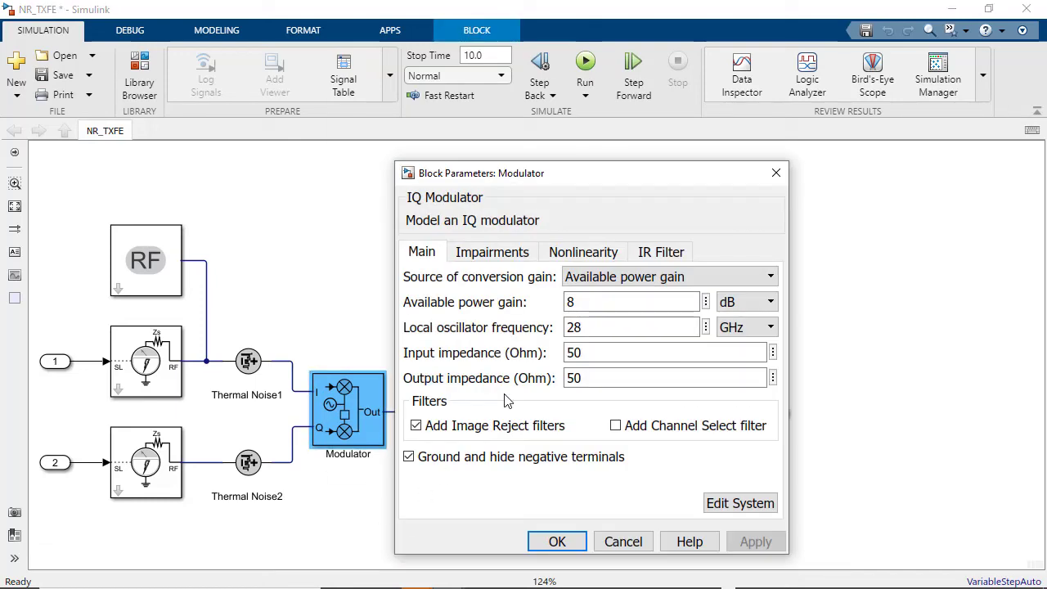
{"action": "left_click", "coordinate": [495, 252]}
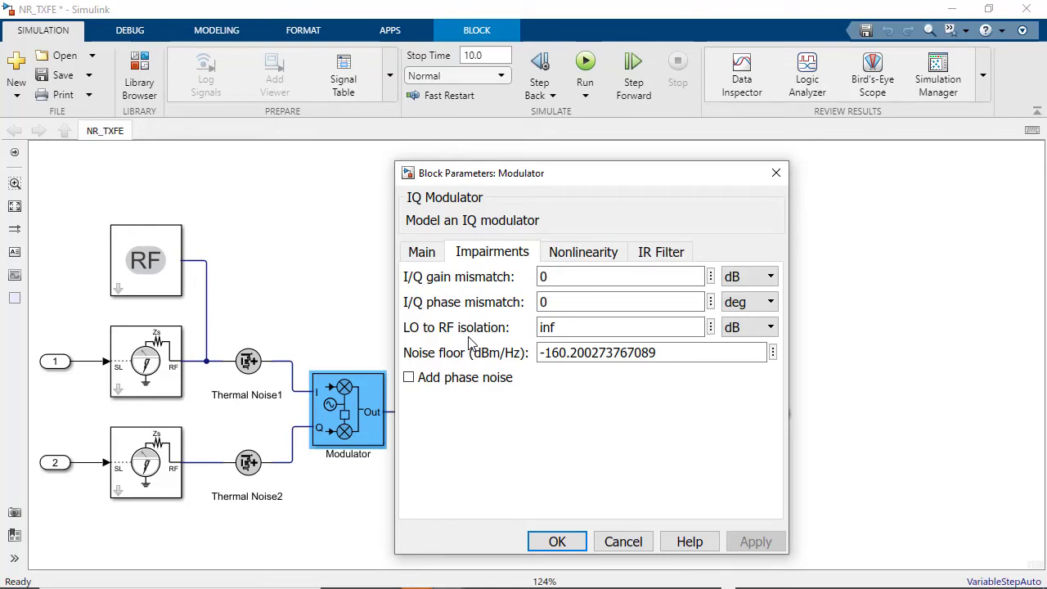
{"action": "left_click", "coordinate": [409, 380]}
{"action": "left_click", "coordinate": [409, 379]}
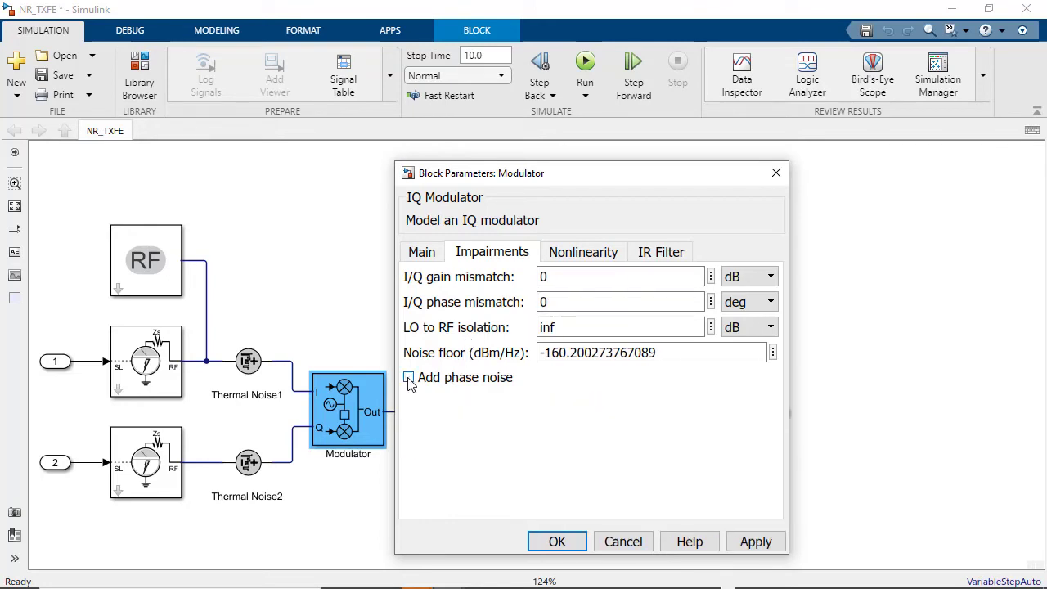
{"action": "left_click", "coordinate": [577, 257]}
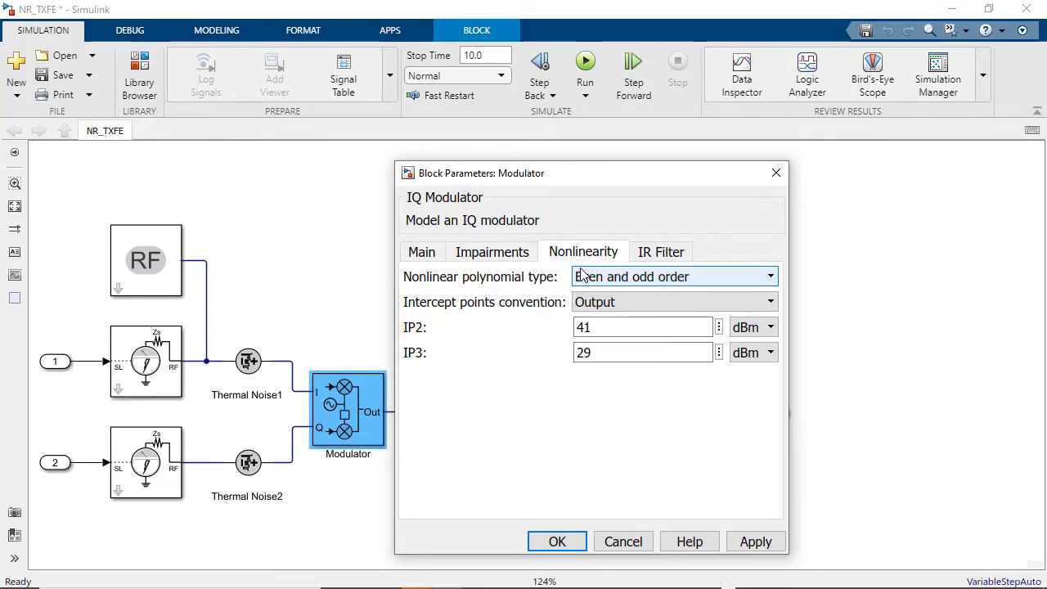
{"action": "left_click", "coordinate": [646, 278]}
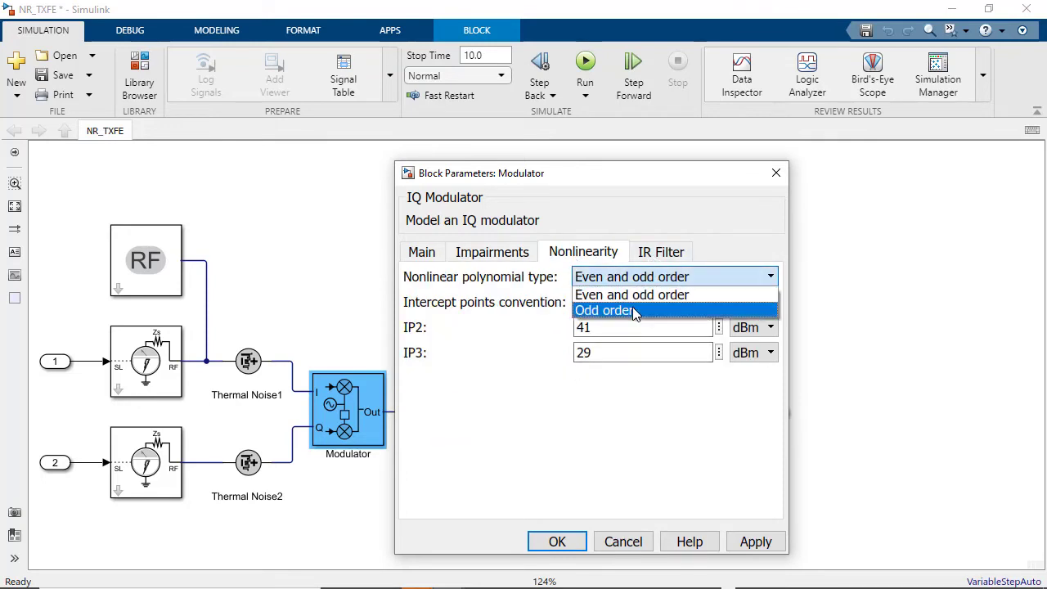
{"action": "left_click", "coordinate": [632, 296]}
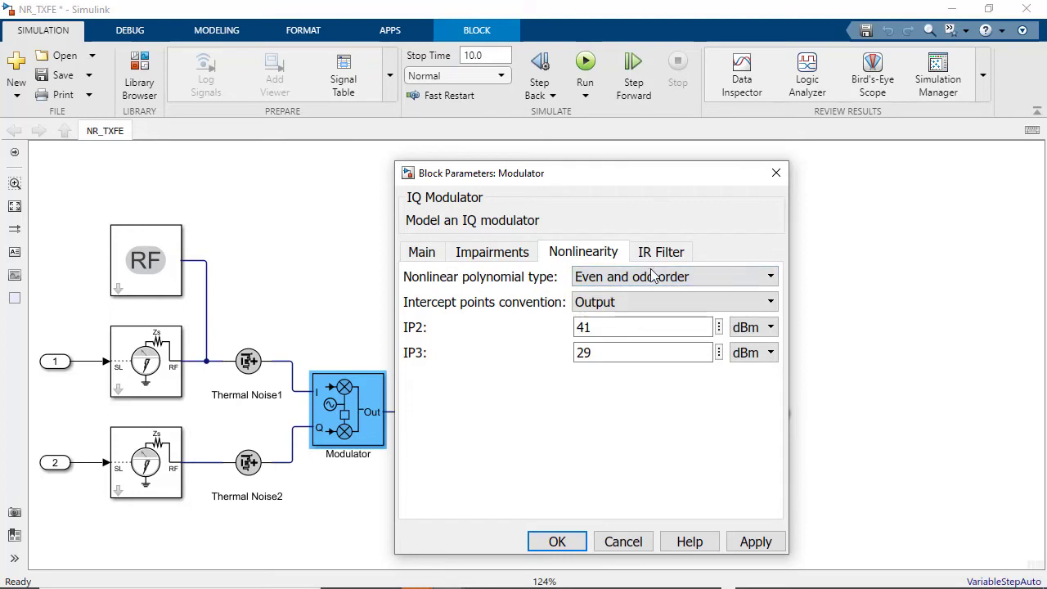
{"action": "left_click", "coordinate": [422, 252]}
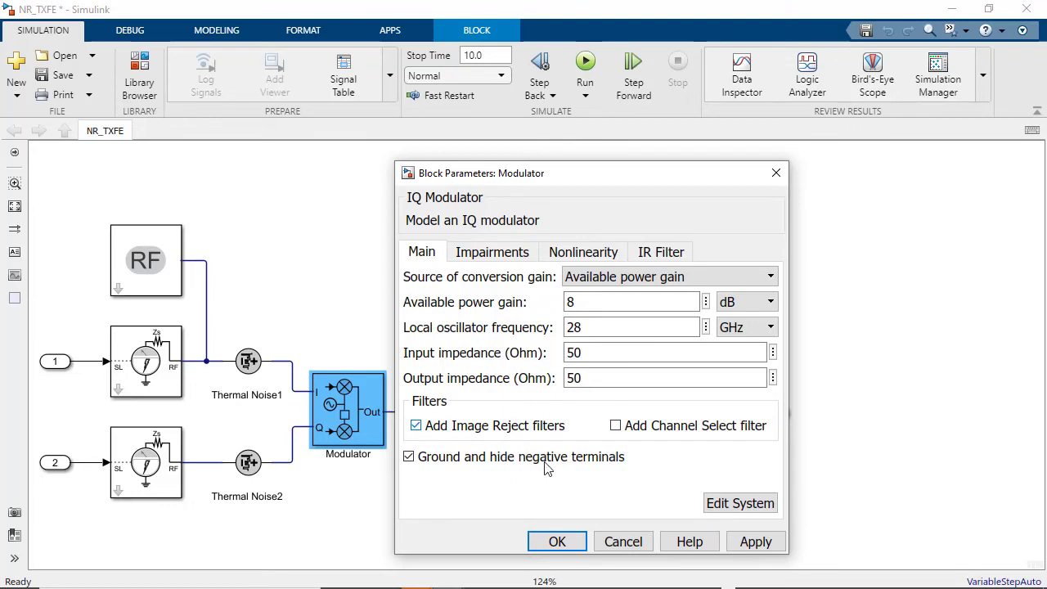
{"action": "left_click", "coordinate": [621, 542]}
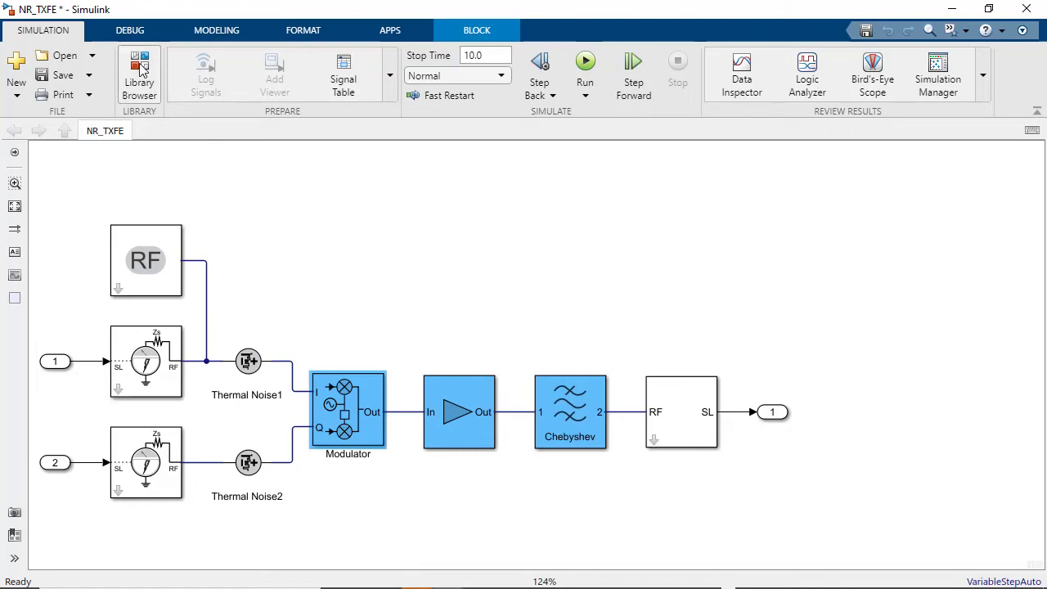
Open the Simulink library and browse to the RF Blockset Circuit Envelope Elements blocks.
{"action": "left_click", "coordinate": [141, 72]}
{"action": "left_click", "coordinate": [373, 108]}
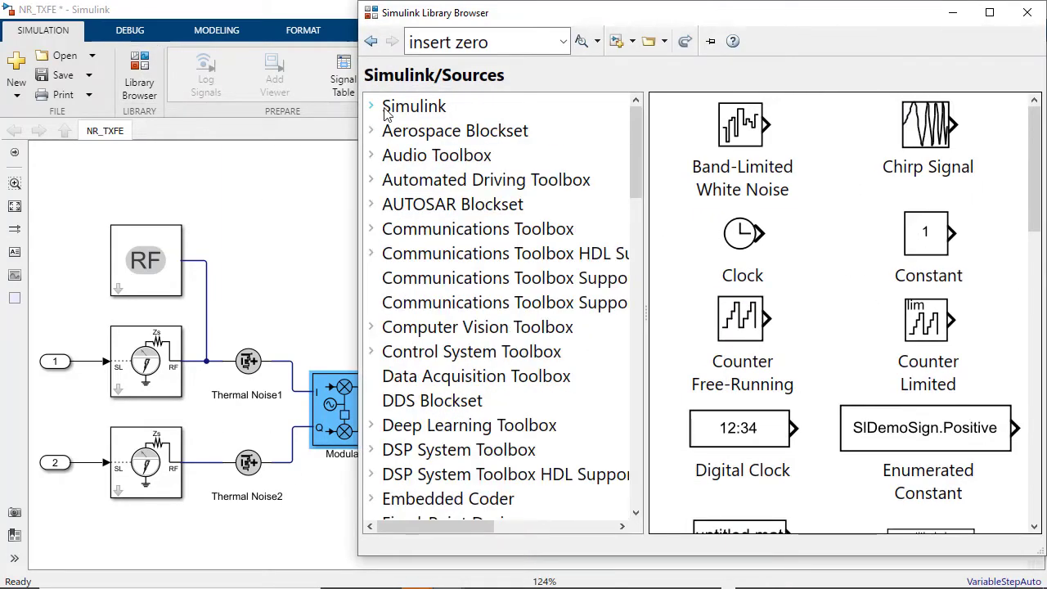
{"action": "left_click_drag", "start_coordinate": [638, 143], "coordinate": [639, 300]}
{"action": "left_click", "coordinate": [461, 329]}
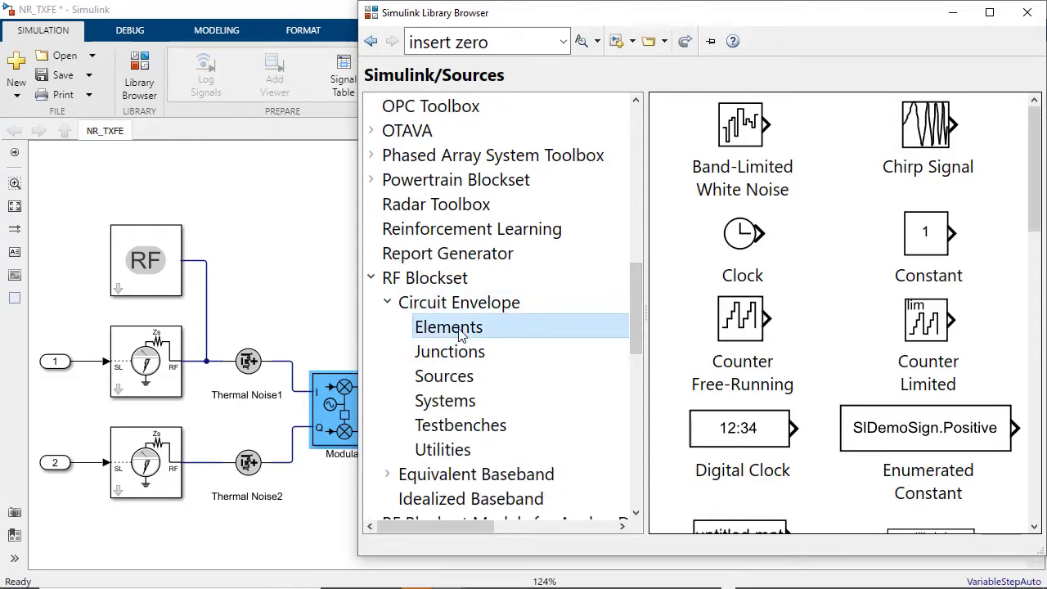
Look through the RF Blockset Circuit Envelope Elements blocks, examining the Power Amplifier, S-parameters and IMT Mixer blocks.
{"action": "left_click", "coordinate": [1035, 163]}
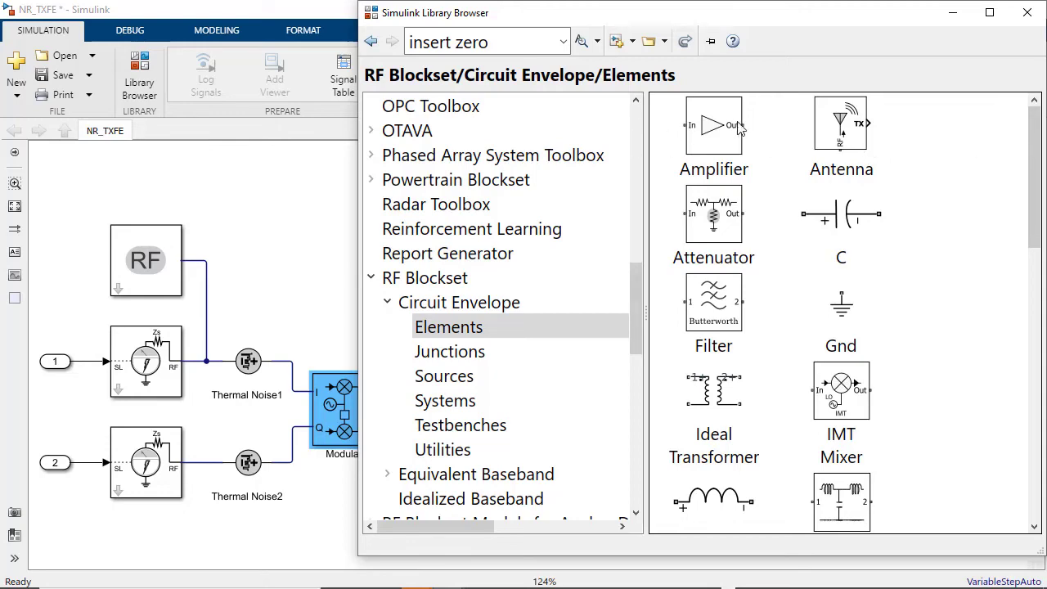
{"action": "left_click_drag", "start_coordinate": [1035, 159], "coordinate": [1034, 323]}
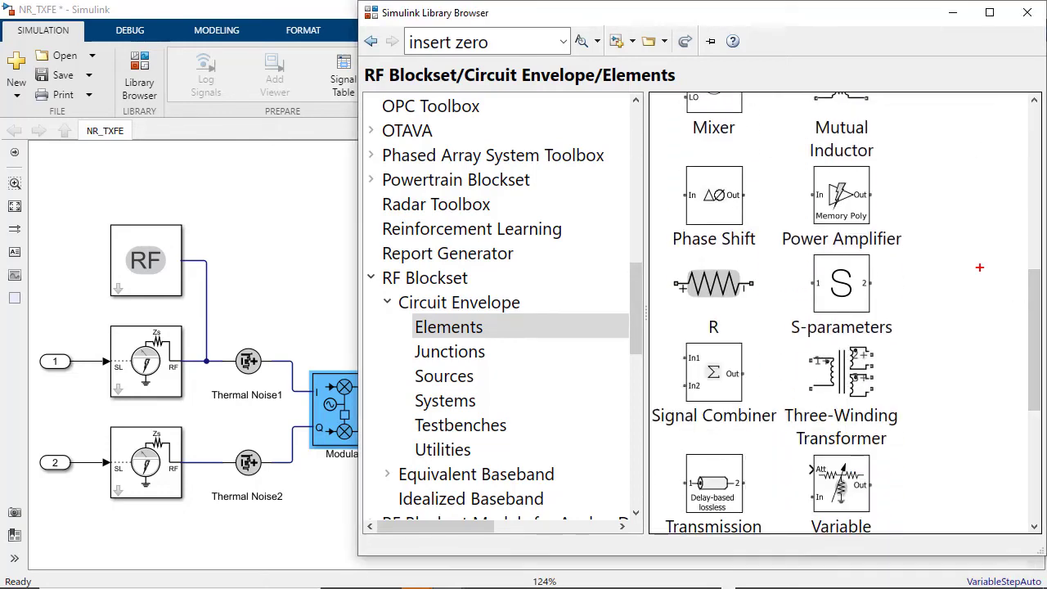
{"action": "mouse_move", "coordinate": [950, 254]}
{"action": "left_mouse_down"}
{"action": "mouse_move", "coordinate": [781, 201]}
{"action": "mouse_move", "coordinate": [756, 147]}
{"action": "left_mouse_up"}
{"action": "left_click_drag", "start_coordinate": [1037, 344], "coordinate": [1020, 198]}
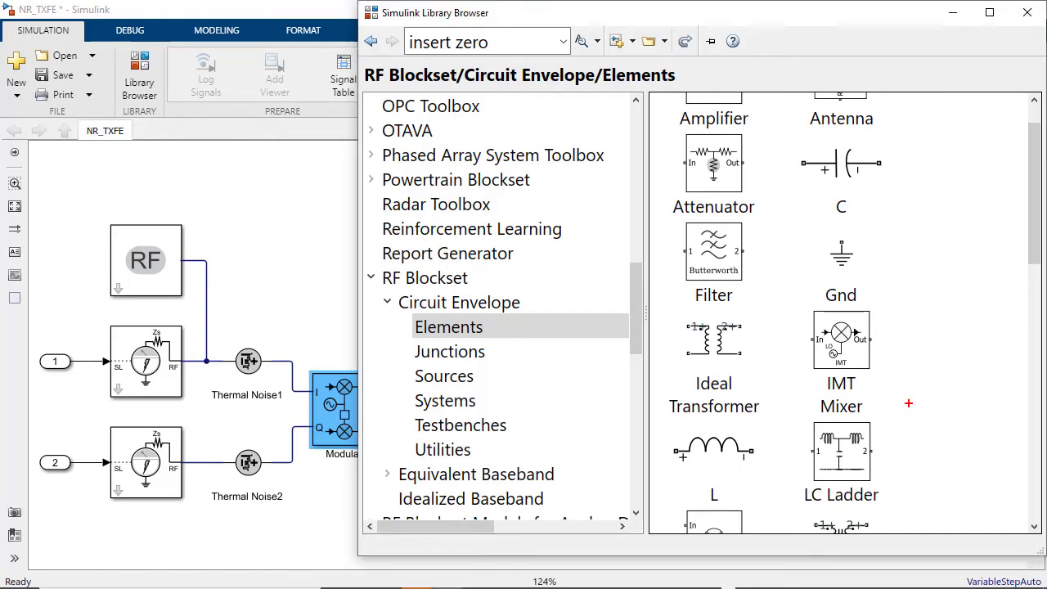
{"action": "mouse_move", "coordinate": [902, 422]}
{"action": "left_mouse_down"}
{"action": "mouse_move", "coordinate": [799, 329]}
{"action": "mouse_move", "coordinate": [790, 295]}
{"action": "left_mouse_up"}
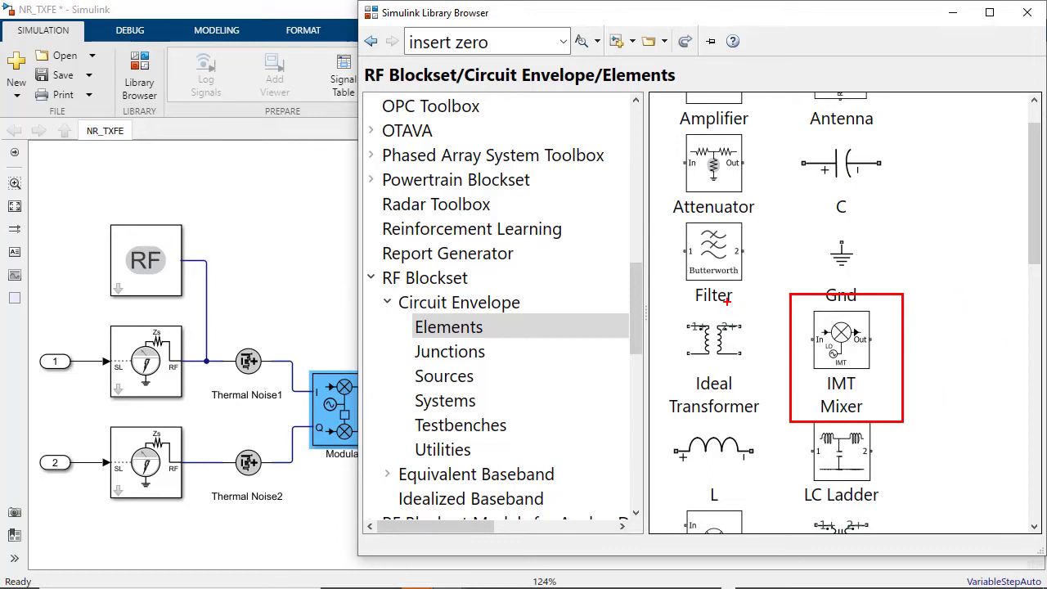
Browse the Circuit Envelope Junctions blocks, check the remaining Elements blocks down to VGA and Z, and put the library away.
{"action": "left_click", "coordinate": [497, 323]}
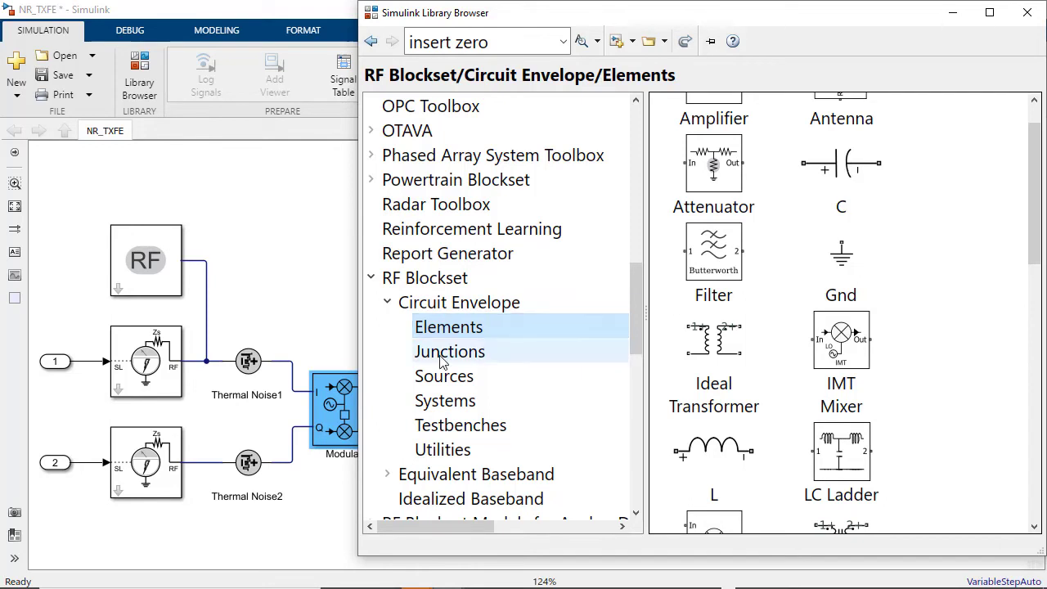
{"action": "left_click", "coordinate": [445, 351]}
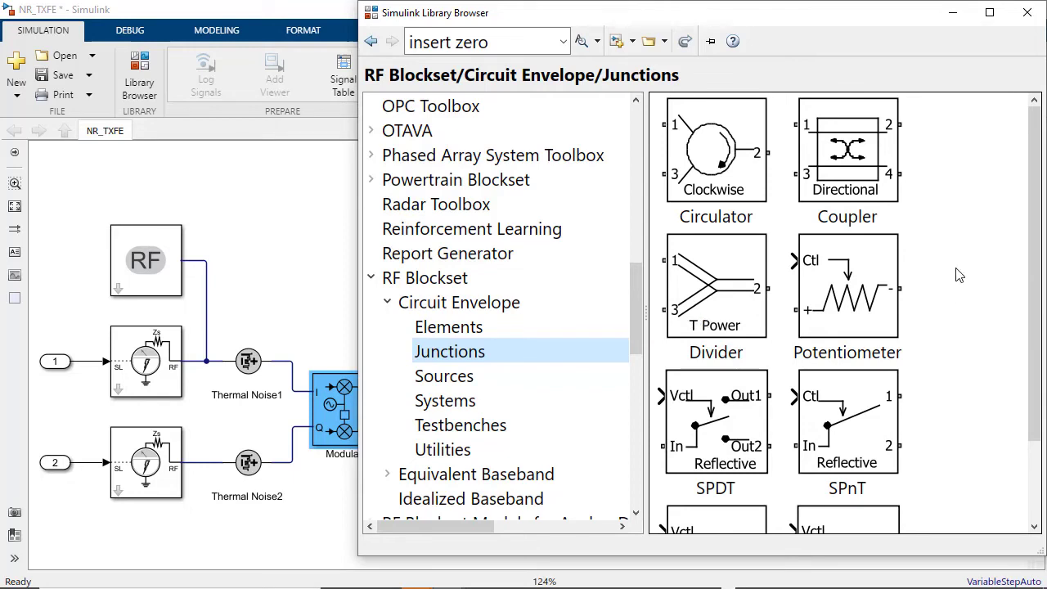
{"action": "left_click_drag", "start_coordinate": [1035, 278], "coordinate": [1037, 216]}
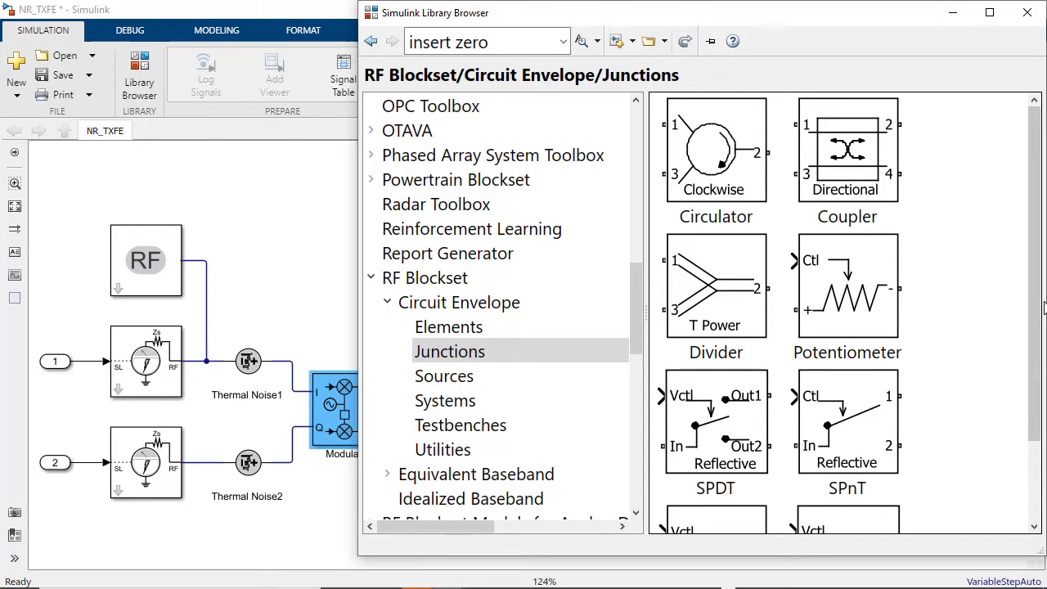
{"action": "left_click", "coordinate": [458, 329]}
{"action": "left_click_drag", "start_coordinate": [1032, 179], "coordinate": [897, 264]}
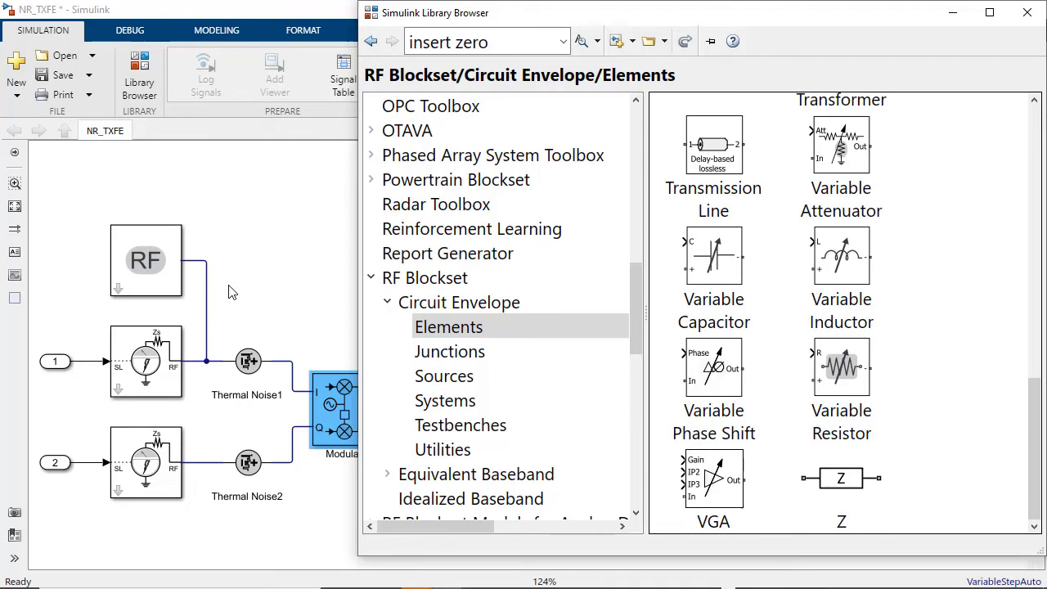
{"action": "left_click", "coordinate": [954, 14]}
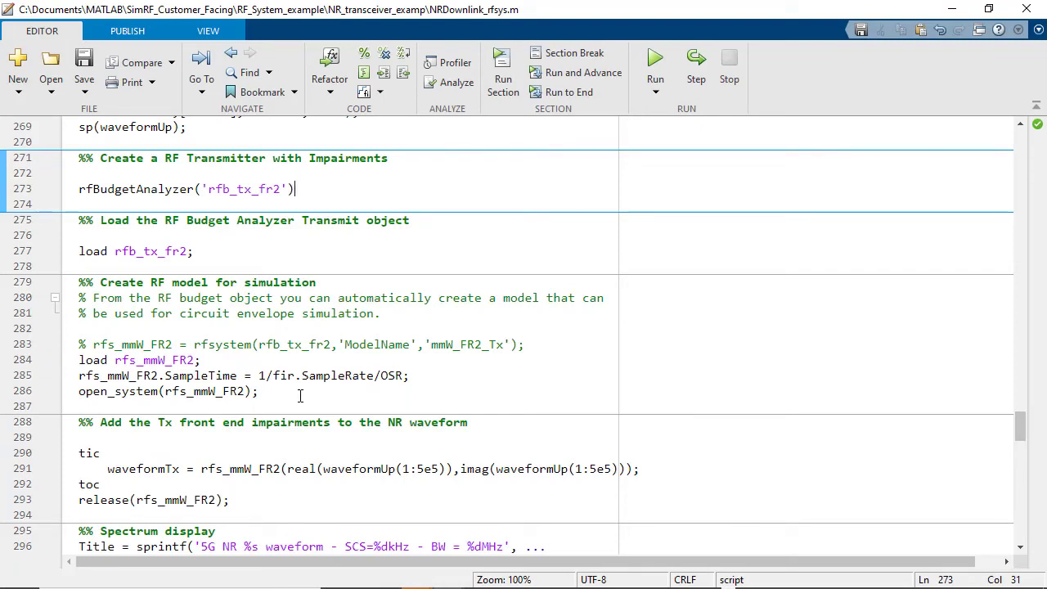
Run the 'Create RF model for simulation' section to load rfs_mmW_FR2, set its SampleTime and open the model, and maximize the model window.
{"action": "left_click", "coordinate": [300, 395]}
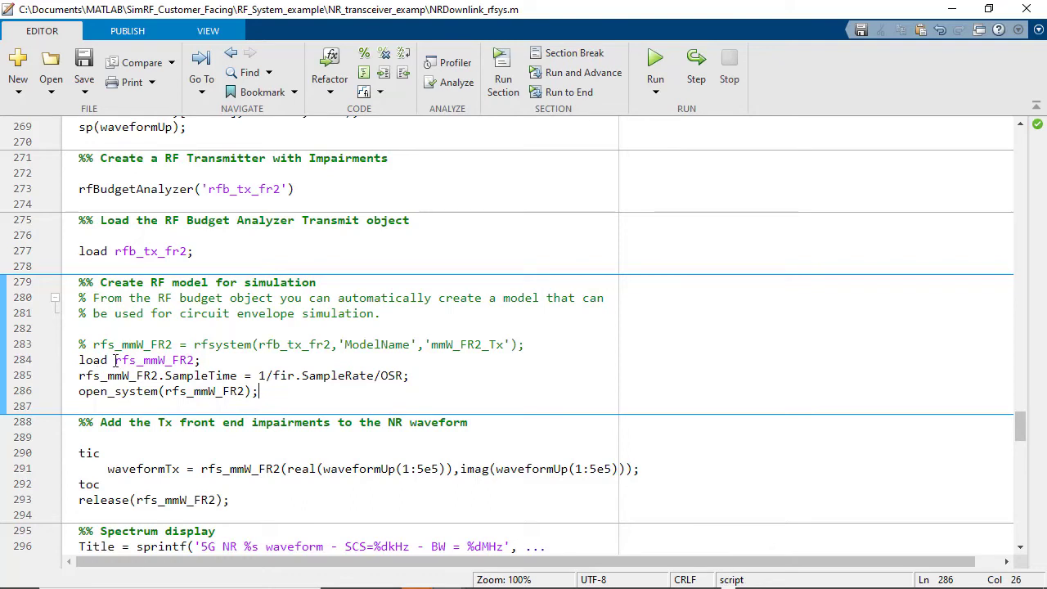
{"action": "left_click_drag", "start_coordinate": [114, 360], "coordinate": [196, 363]}
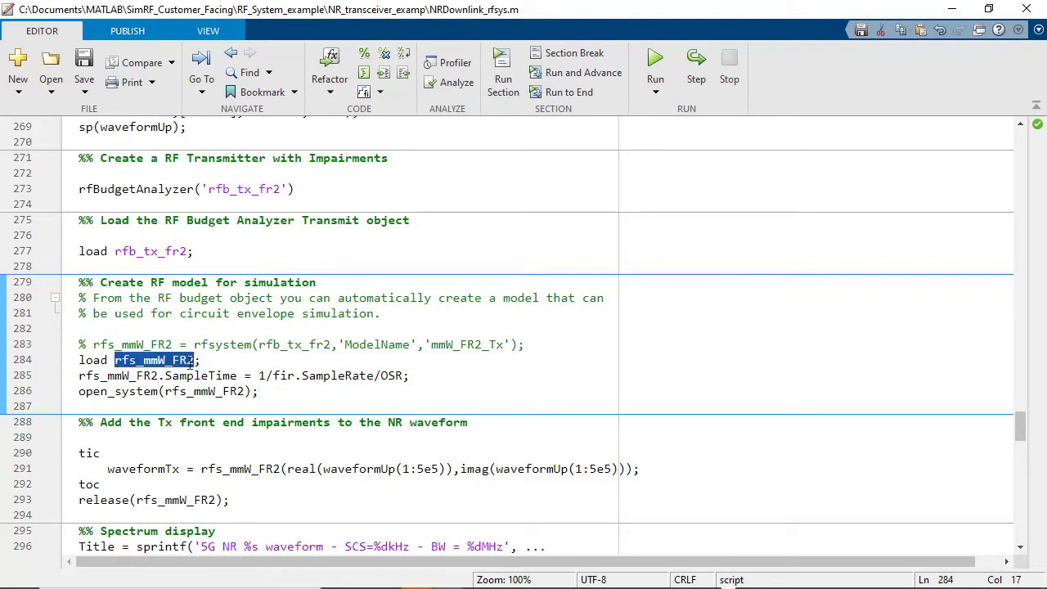
{"action": "key", "text": "ctrl+space"}
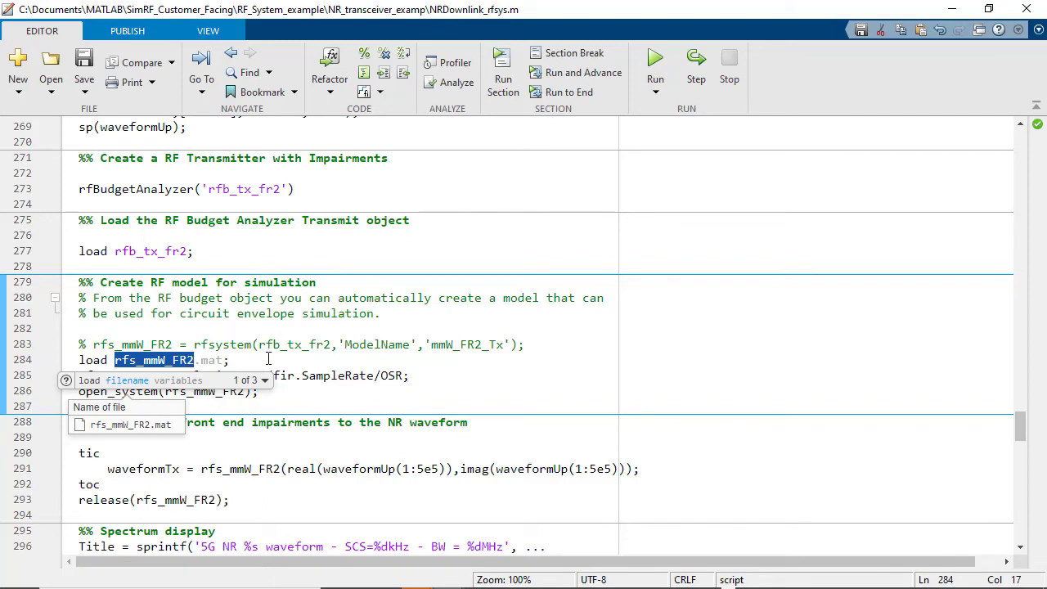
{"action": "left_click", "coordinate": [268, 360]}
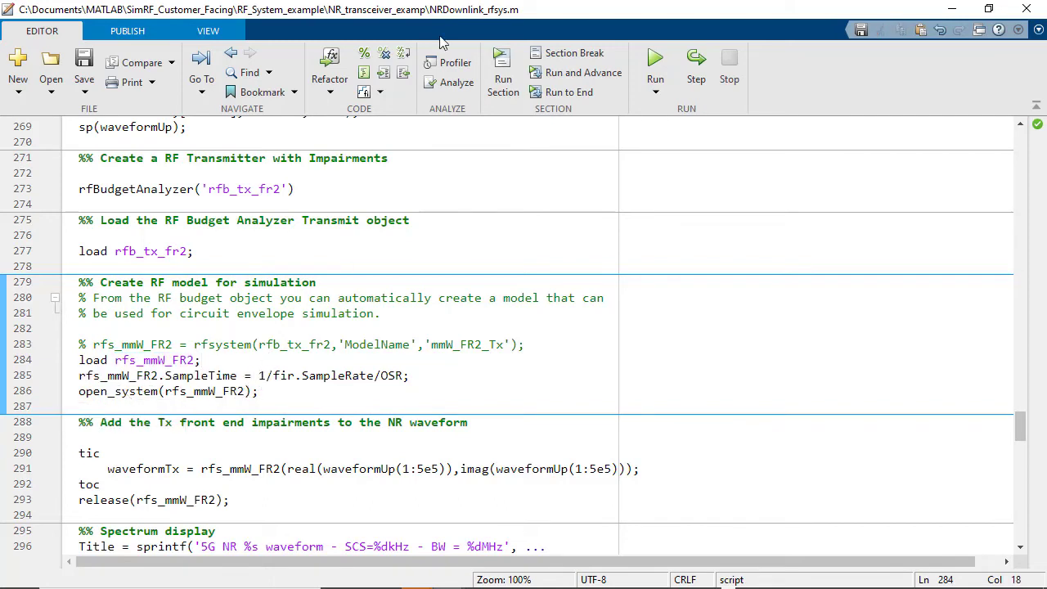
{"action": "left_click", "coordinate": [546, 75]}
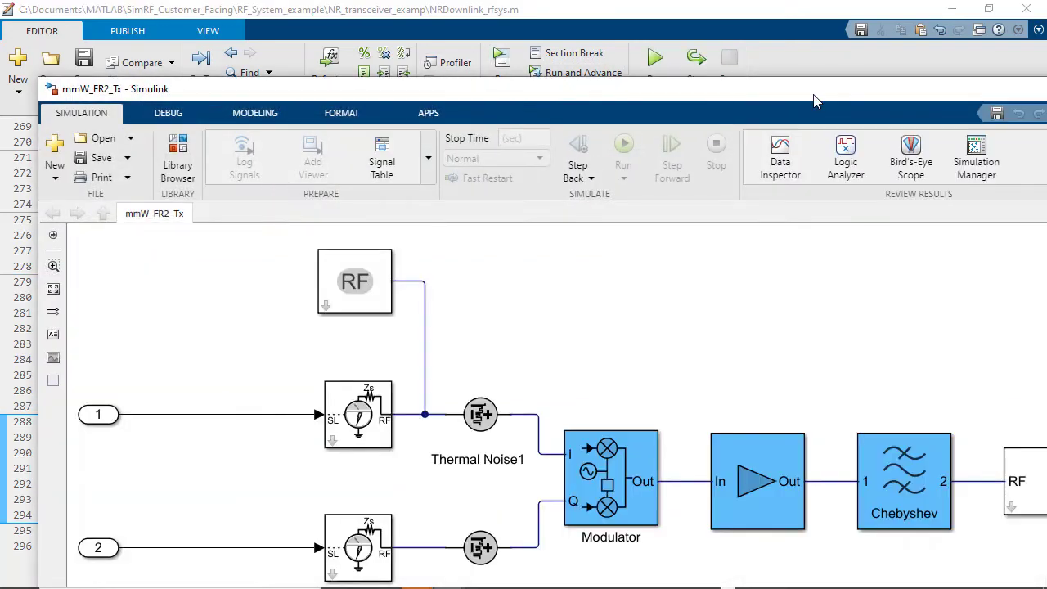
{"action": "left_click_drag", "start_coordinate": [813, 102], "coordinate": [736, 67]}
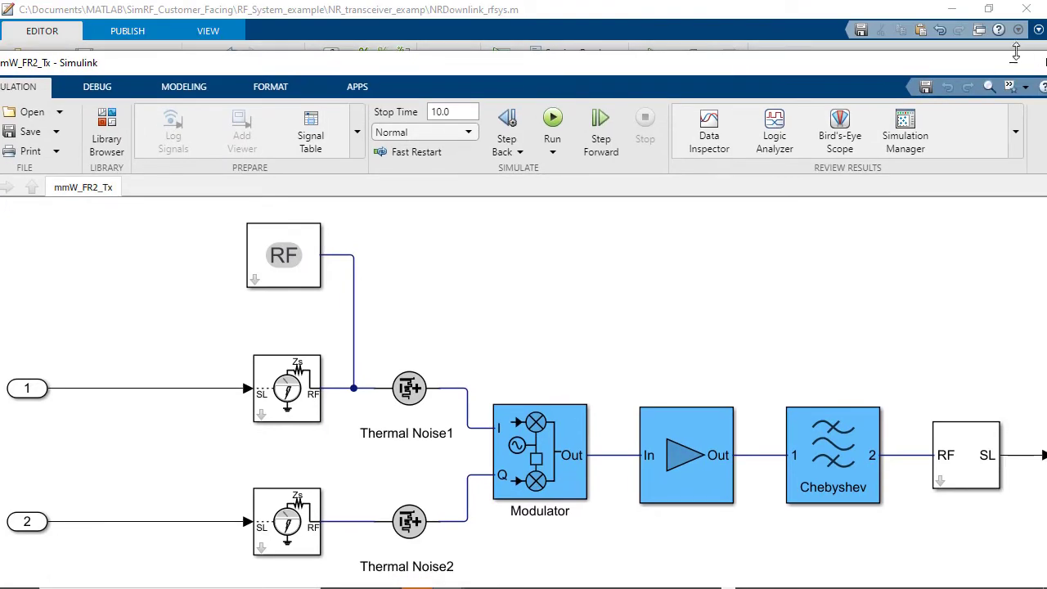
{"action": "left_click", "coordinate": [1038, 69]}
Inspect the mmW_FR2_Tx Modulator block's main and impairment parameters and close its dialog.
{"action": "double_click", "coordinate": [585, 395]}
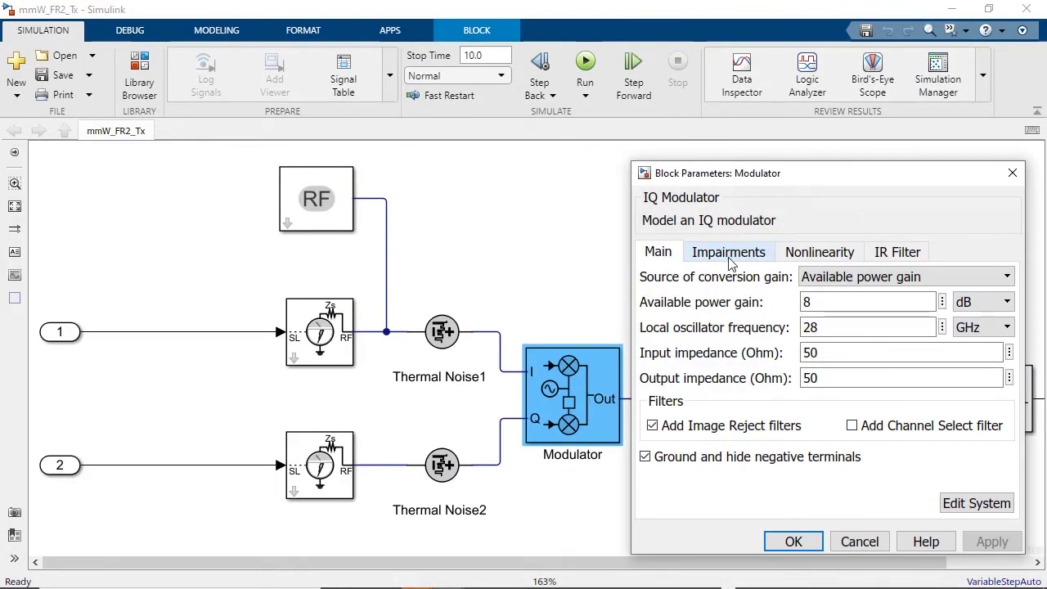
{"action": "left_click", "coordinate": [730, 254]}
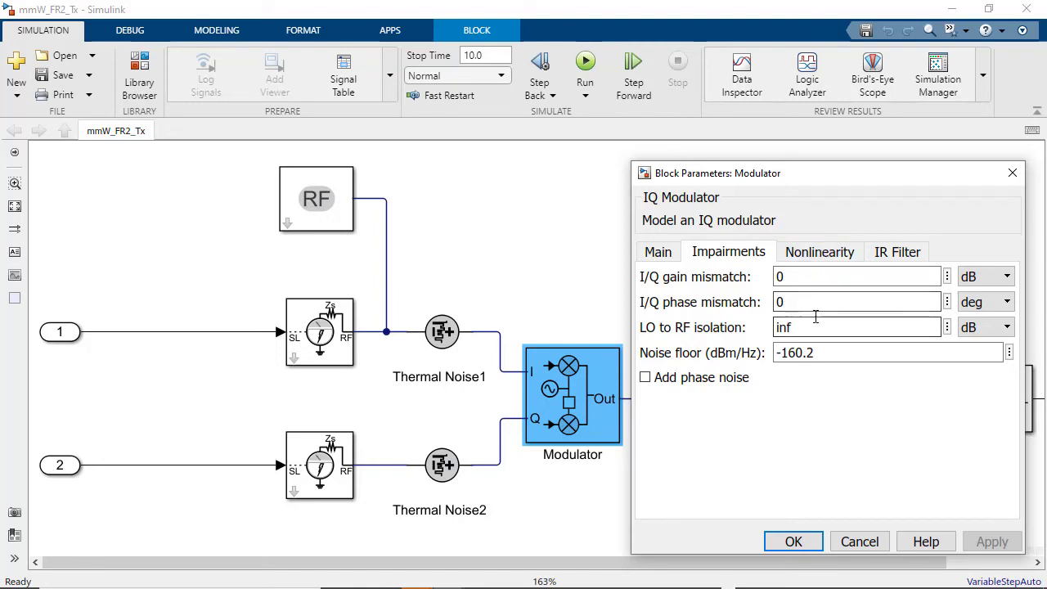
{"action": "left_click", "coordinate": [793, 542]}
Inspect the Amplifier block's nonlinearity and noise parameters and close its dialog.
{"action": "left_click", "coordinate": [730, 380]}
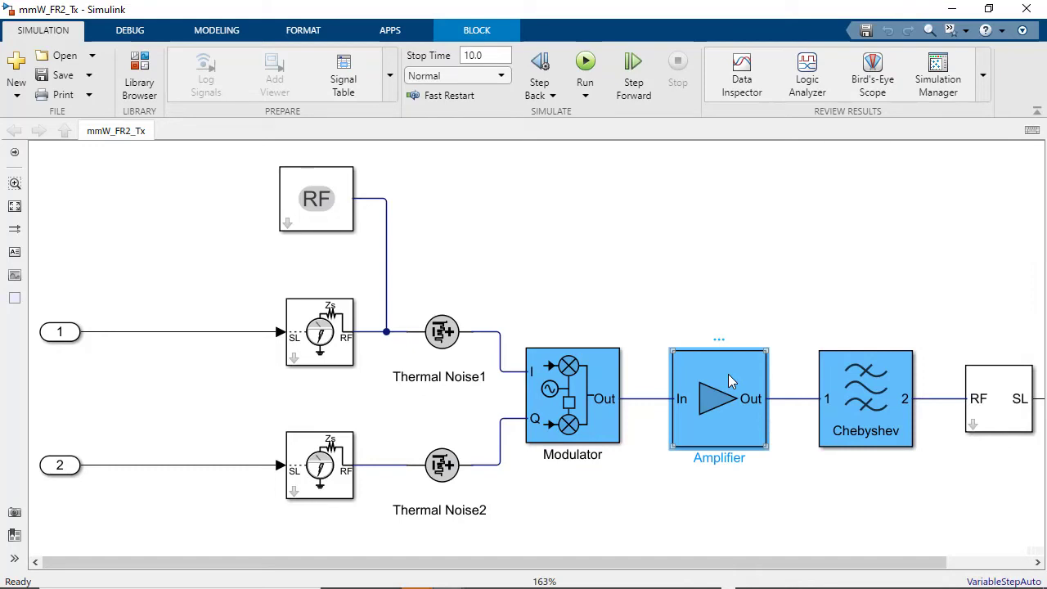
{"action": "double_click", "coordinate": [728, 380]}
{"action": "left_click", "coordinate": [363, 309]}
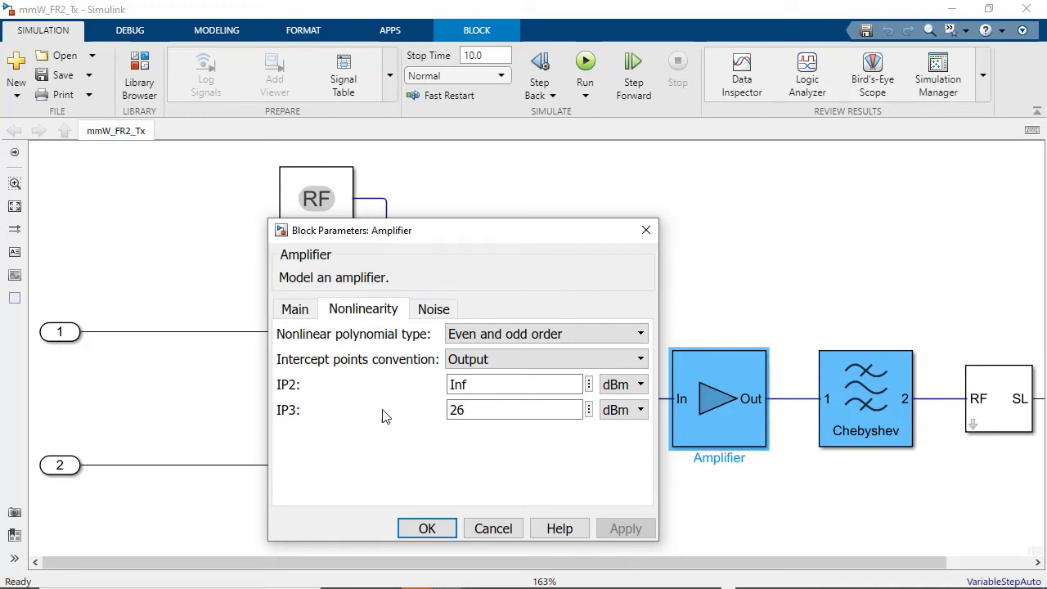
{"action": "left_click", "coordinate": [433, 309]}
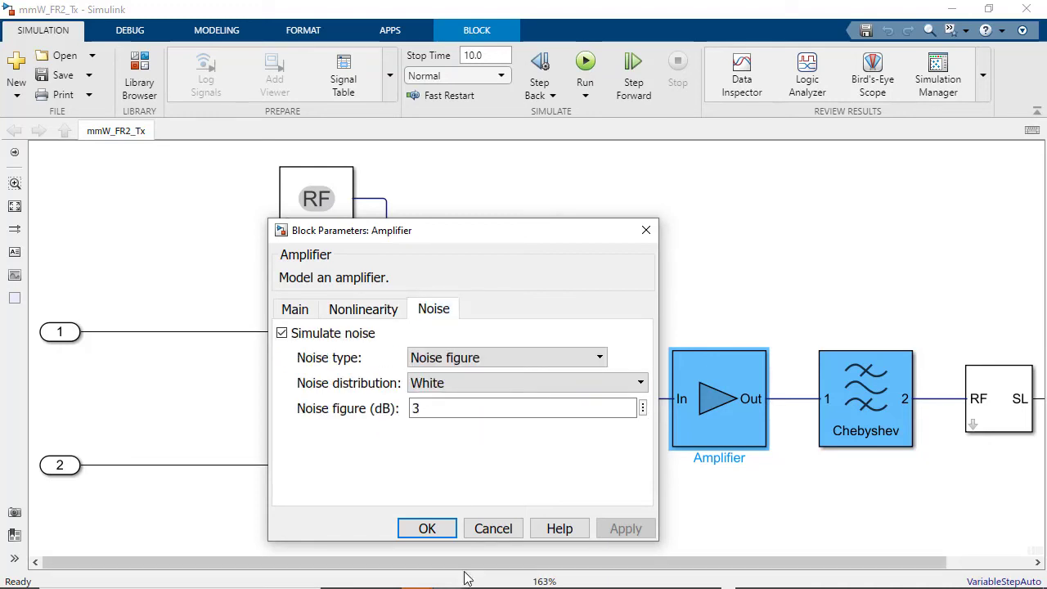
{"action": "left_click", "coordinate": [431, 533]}
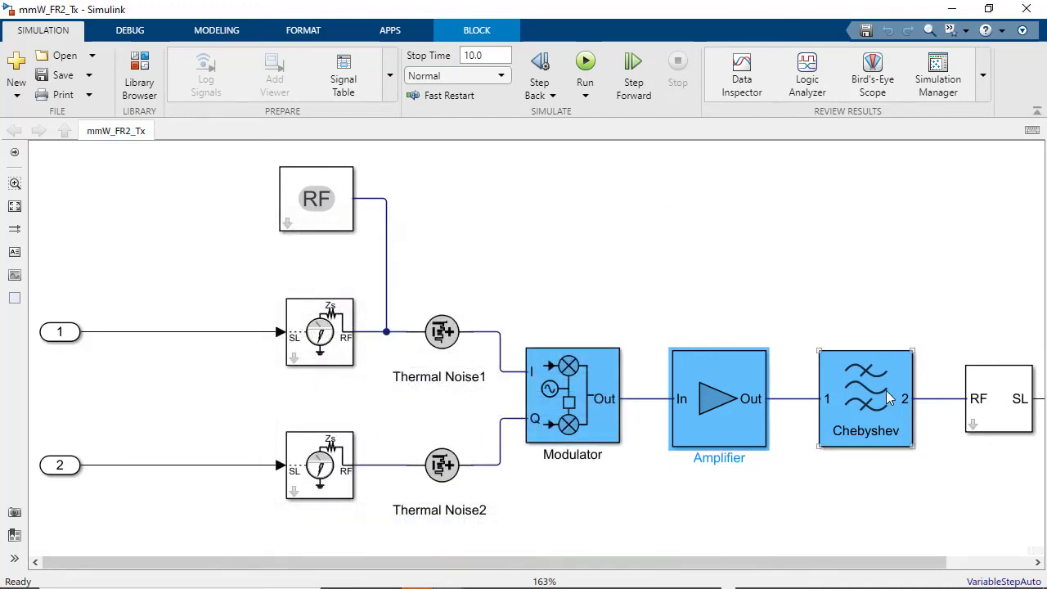
{"action": "left_click_drag", "start_coordinate": [902, 565], "coordinate": [524, 536]}
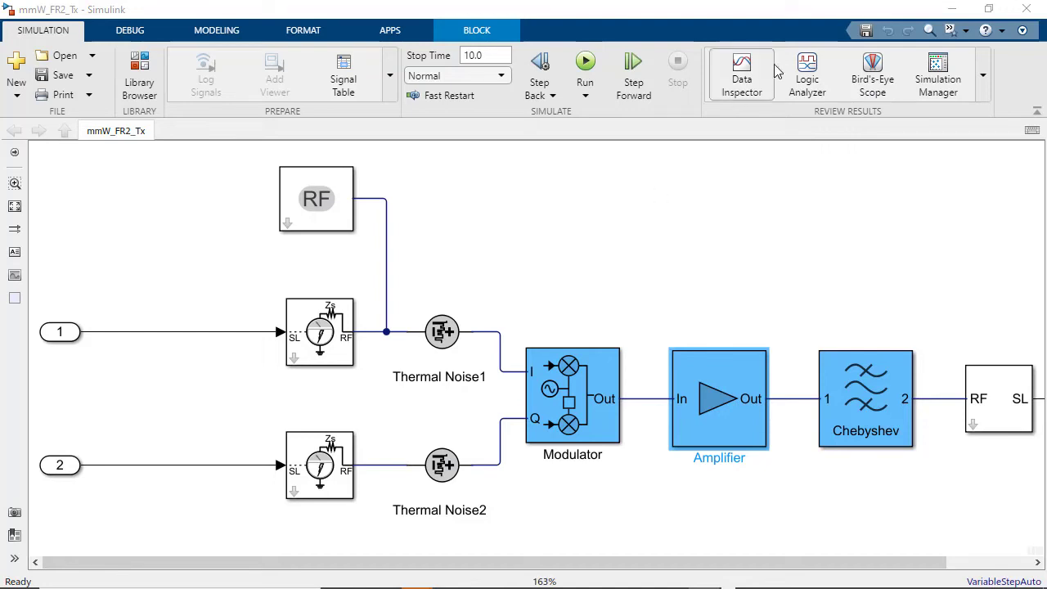
Return to the NRDownlink_rfsys.m script and examine the rfs_mmW_FR2 call, its real and imaginary waveformUp(1:5e5) inputs, and the release command.
{"action": "left_click", "coordinate": [951, 8]}
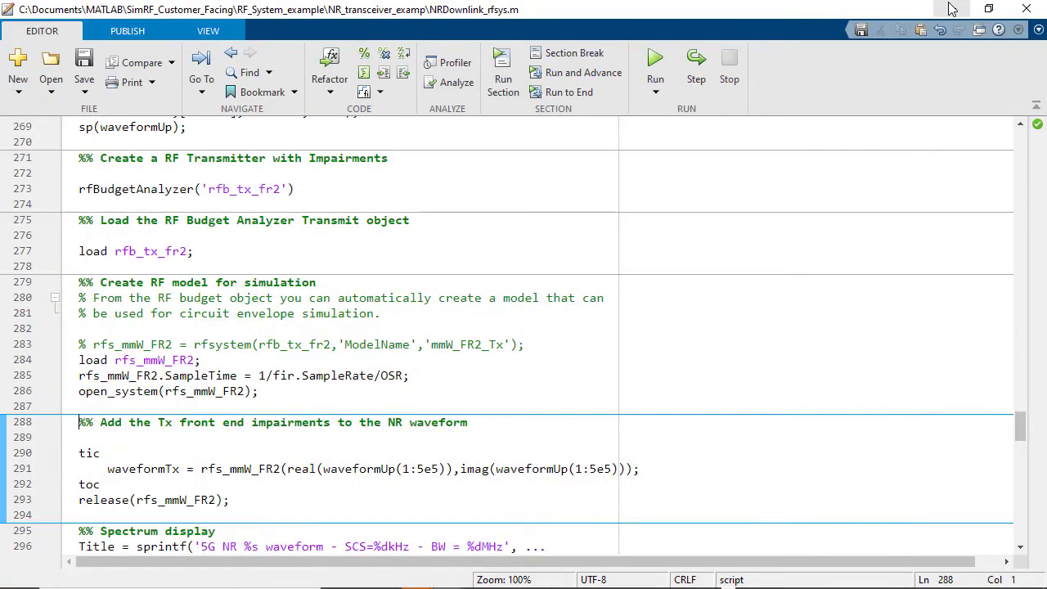
{"action": "left_click", "coordinate": [310, 498]}
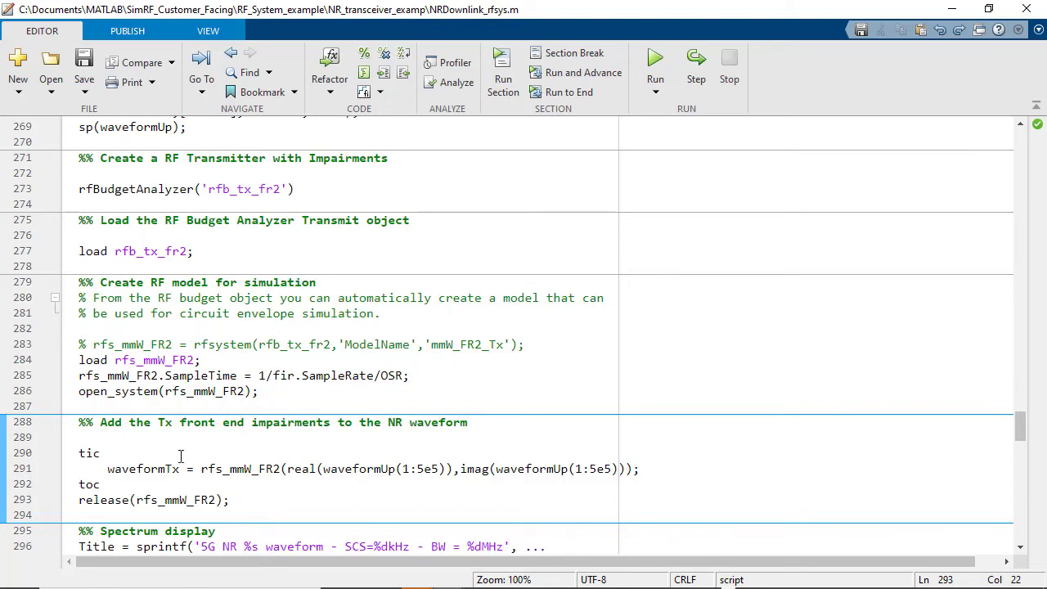
{"action": "left_click_drag", "start_coordinate": [201, 469], "coordinate": [281, 470]}
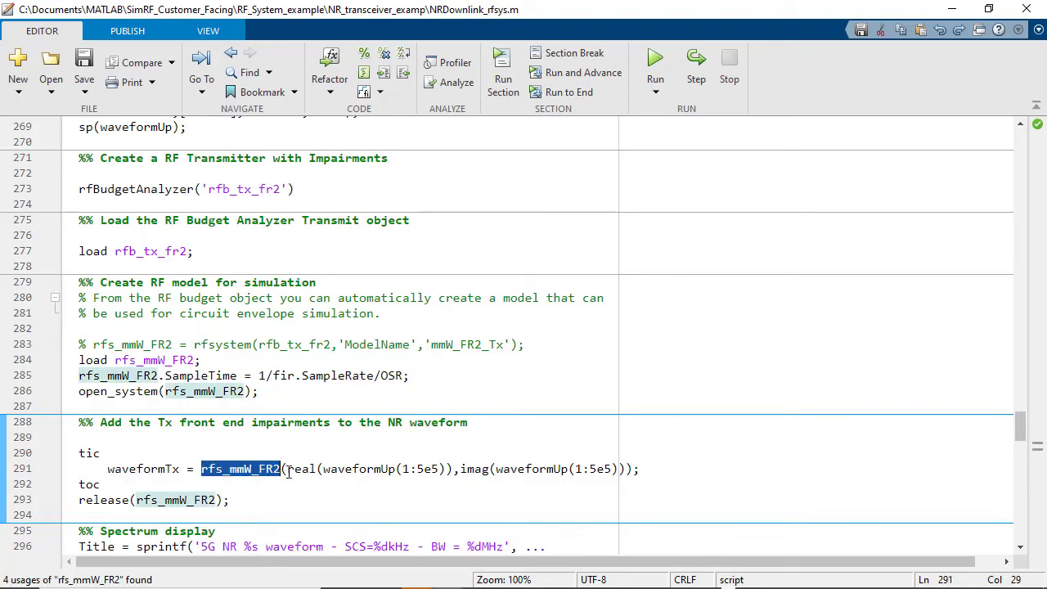
{"action": "left_click", "coordinate": [290, 469]}
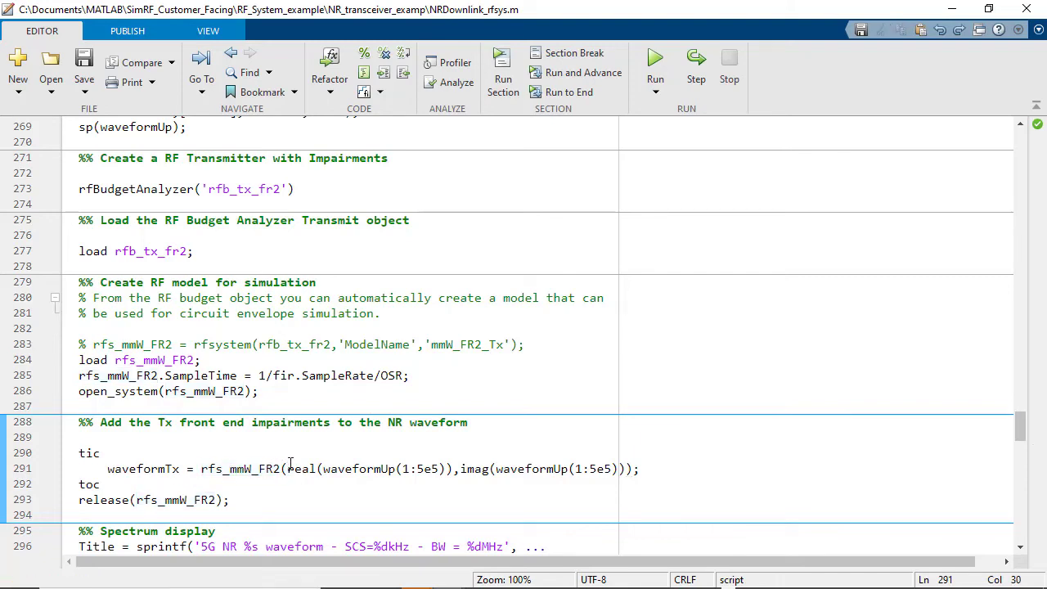
{"action": "left_click_drag", "start_coordinate": [289, 468], "coordinate": [628, 478]}
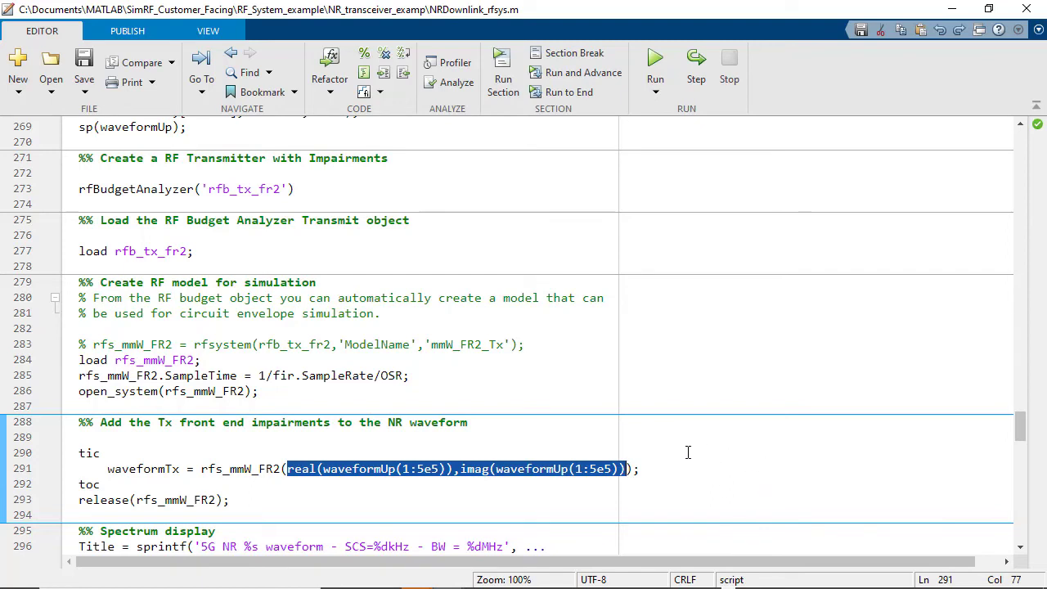
{"action": "left_click", "coordinate": [315, 498]}
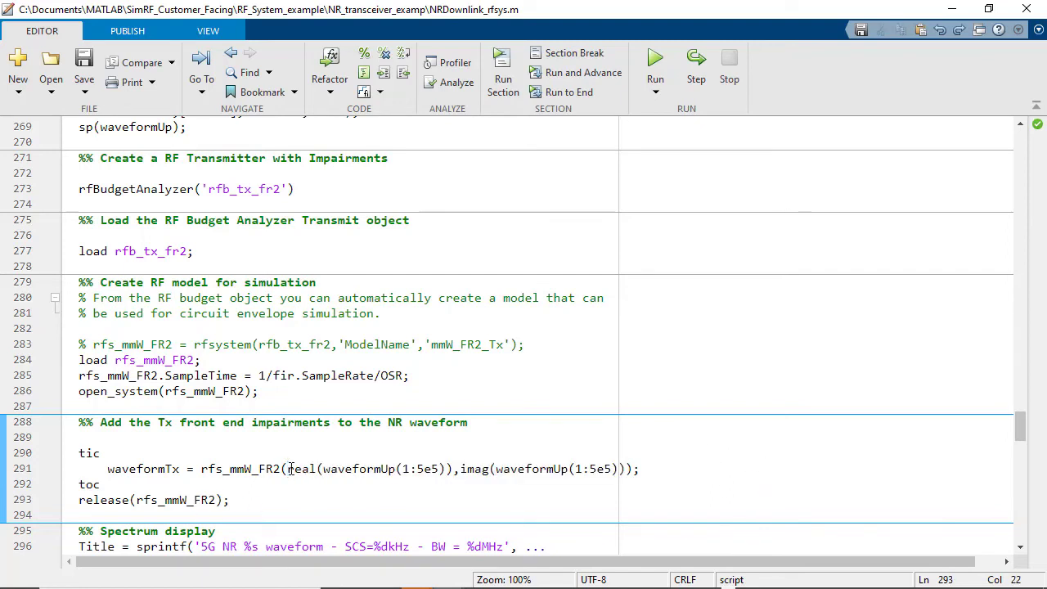
{"action": "left_click_drag", "start_coordinate": [289, 468], "coordinate": [455, 469]}
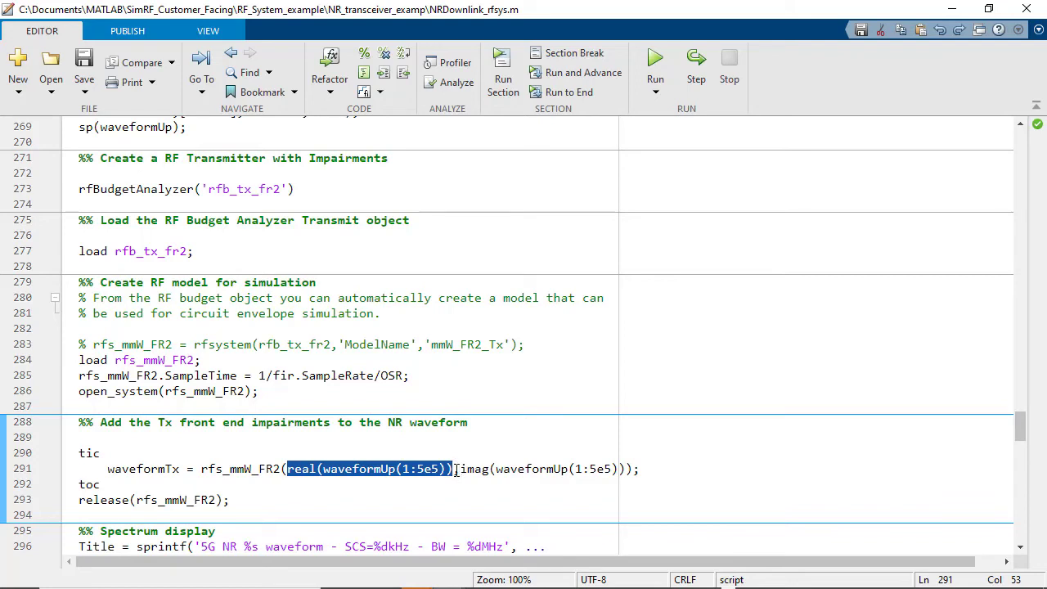
{"action": "left_click_drag", "start_coordinate": [460, 470], "coordinate": [628, 469]}
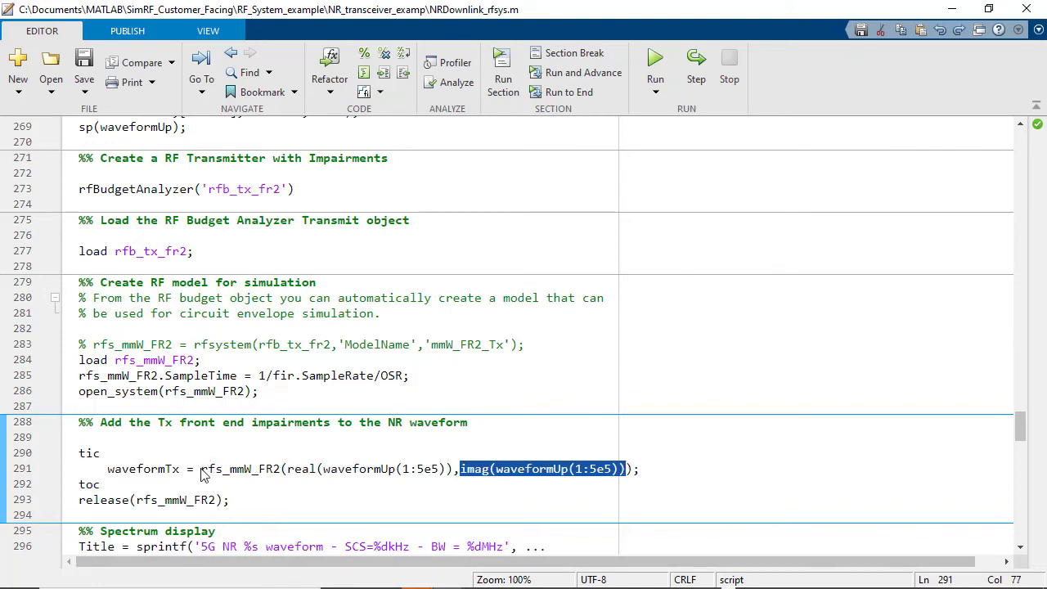
{"action": "left_click_drag", "start_coordinate": [201, 469], "coordinate": [635, 474]}
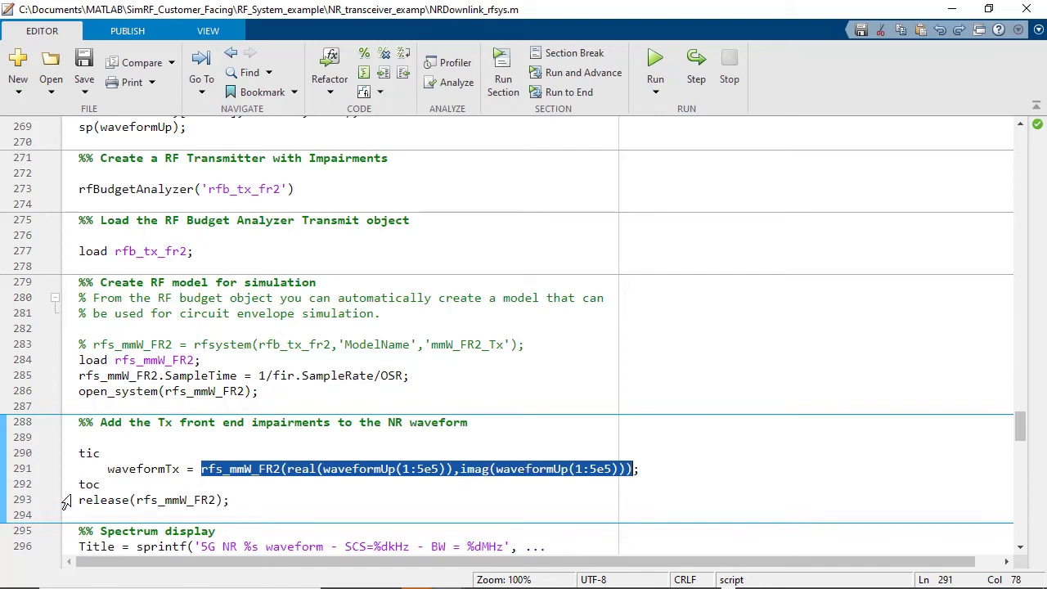
{"action": "left_click_drag", "start_coordinate": [227, 502], "coordinate": [75, 508]}
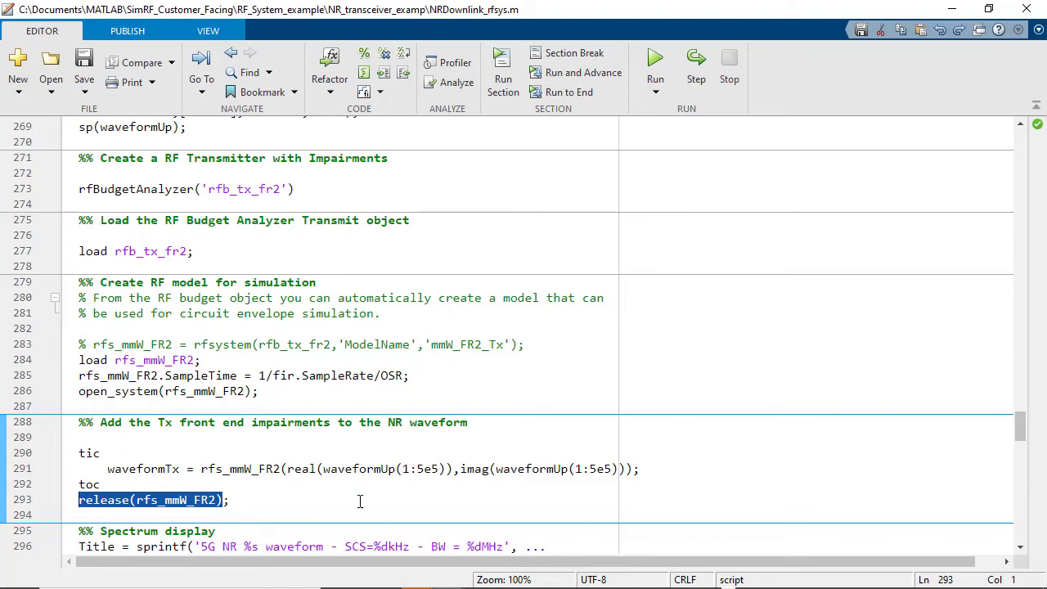
Run the 'Add the Tx front end impairments to the NR waveform' section.
{"action": "left_click", "coordinate": [327, 484]}
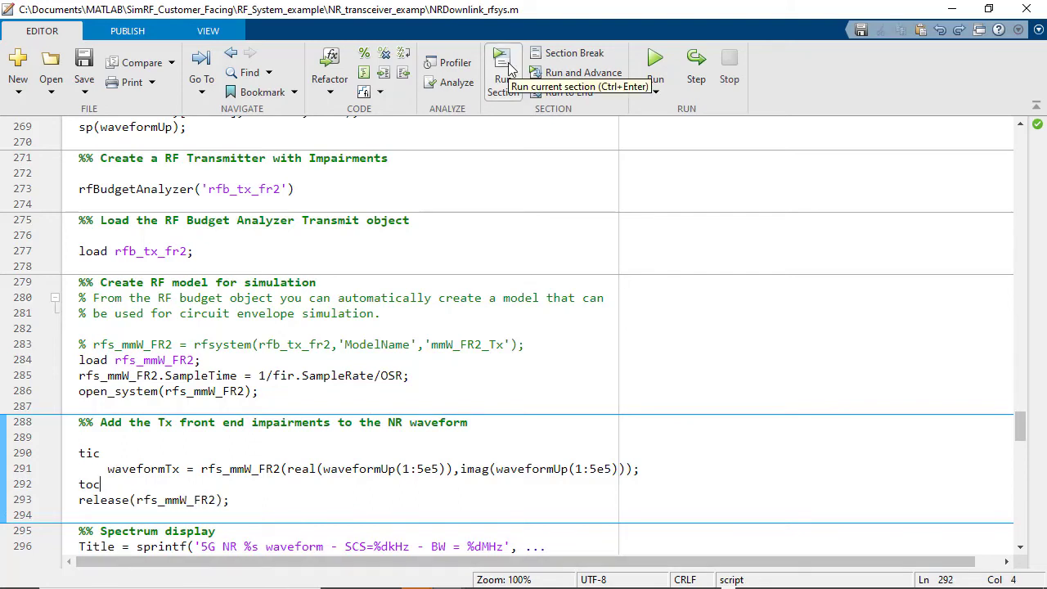
{"action": "left_click", "coordinate": [503, 69]}
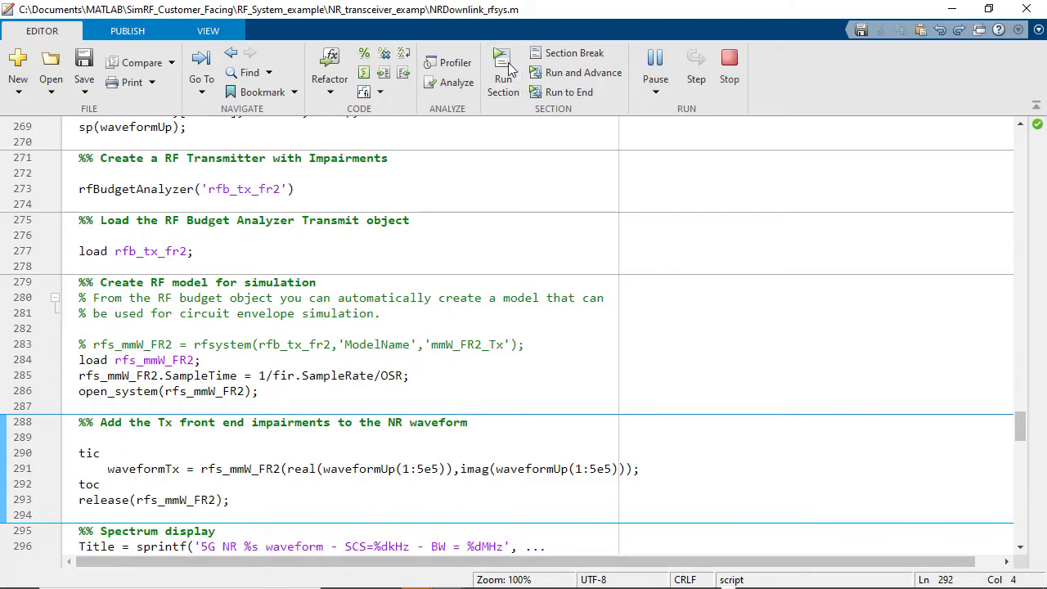